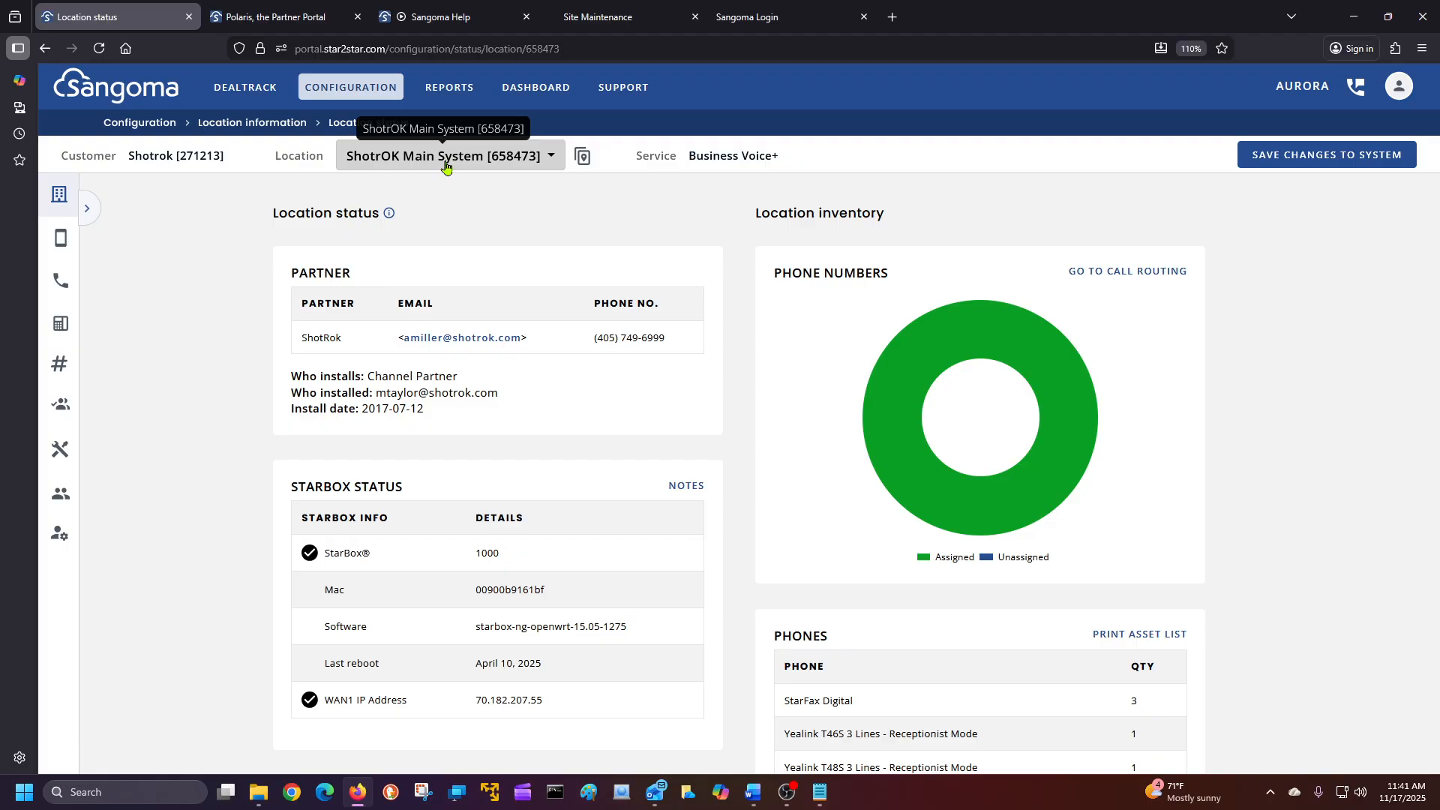
Open extension 3924 (Tech's Room) for editing via Device configuration > Extensions.
left_click(63, 245)
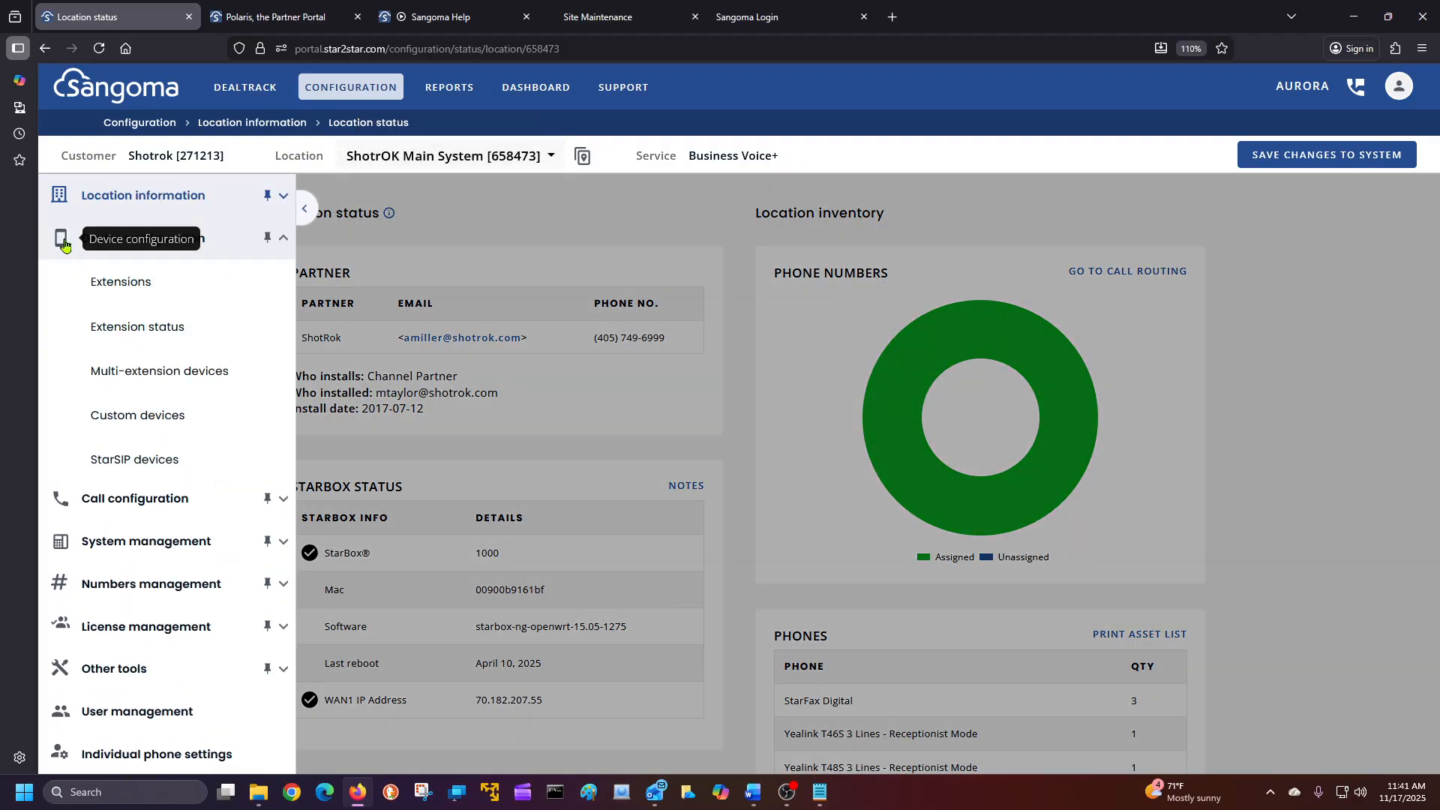
left_click(107, 284)
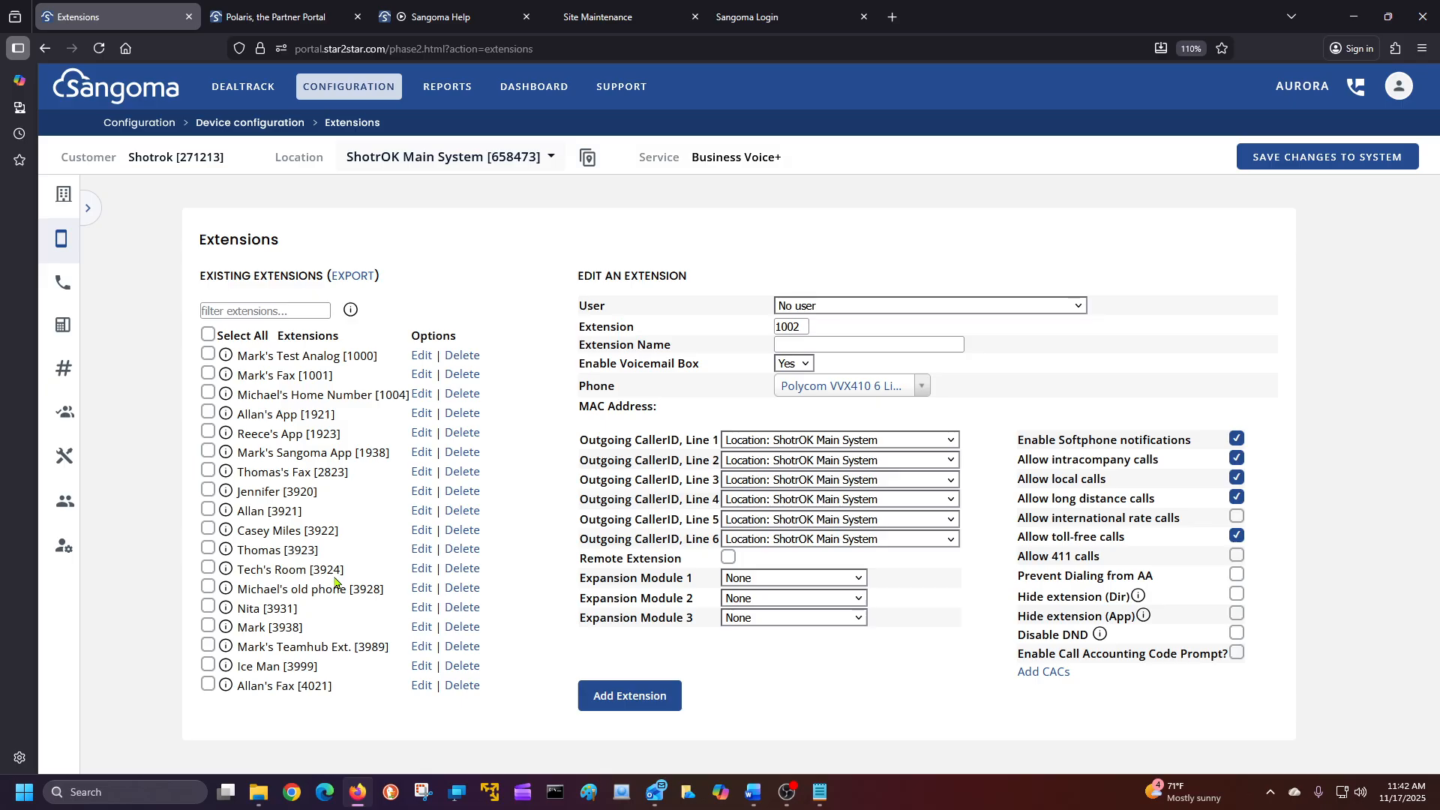
left_click(420, 574)
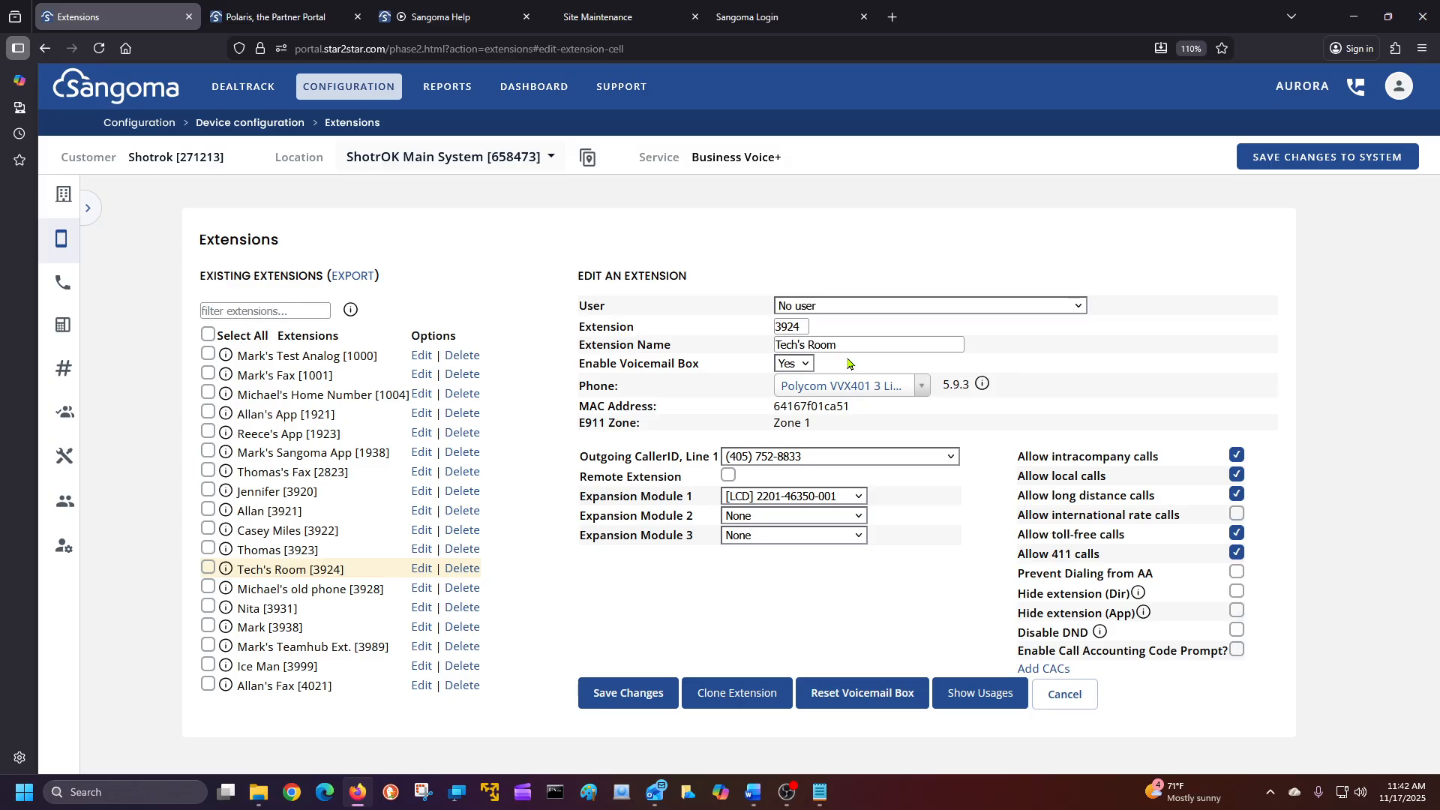
Replace the name Tech's Room on extension 3924 with the new user's first name, then open the User list.
left_click(856, 347)
key("BackSpace")
key("BackSpace")
key("BackSpace")
key("BackSpace")
key("BackSpace")
key("BackSpace")
key("BackSpace")
key("BackSpace")
key("BackSpace")
key("BackSpace")
key("BackSpace")
type("SAM")
key("BackSpace")
key("BackSpace")
type("am")
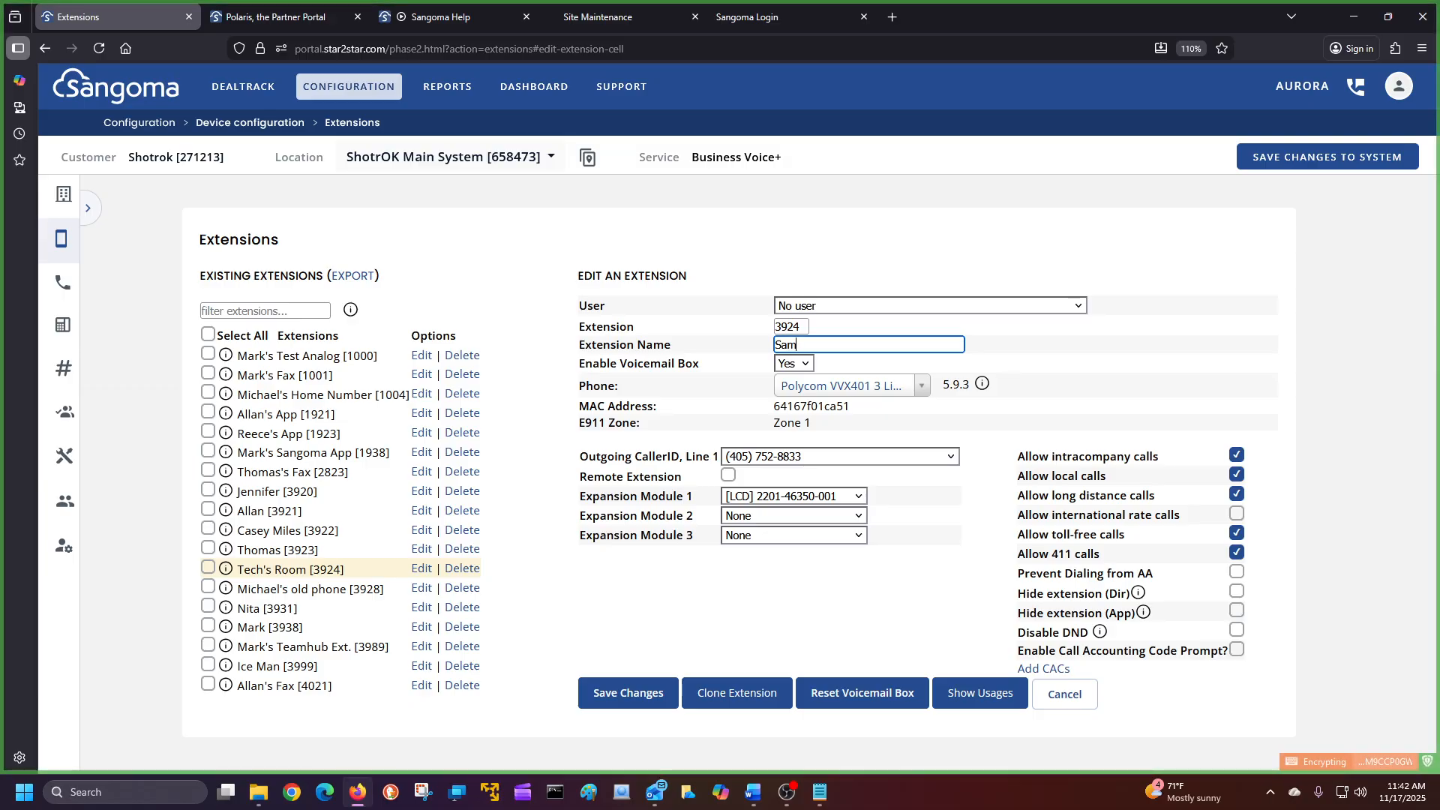
left_click(862, 307)
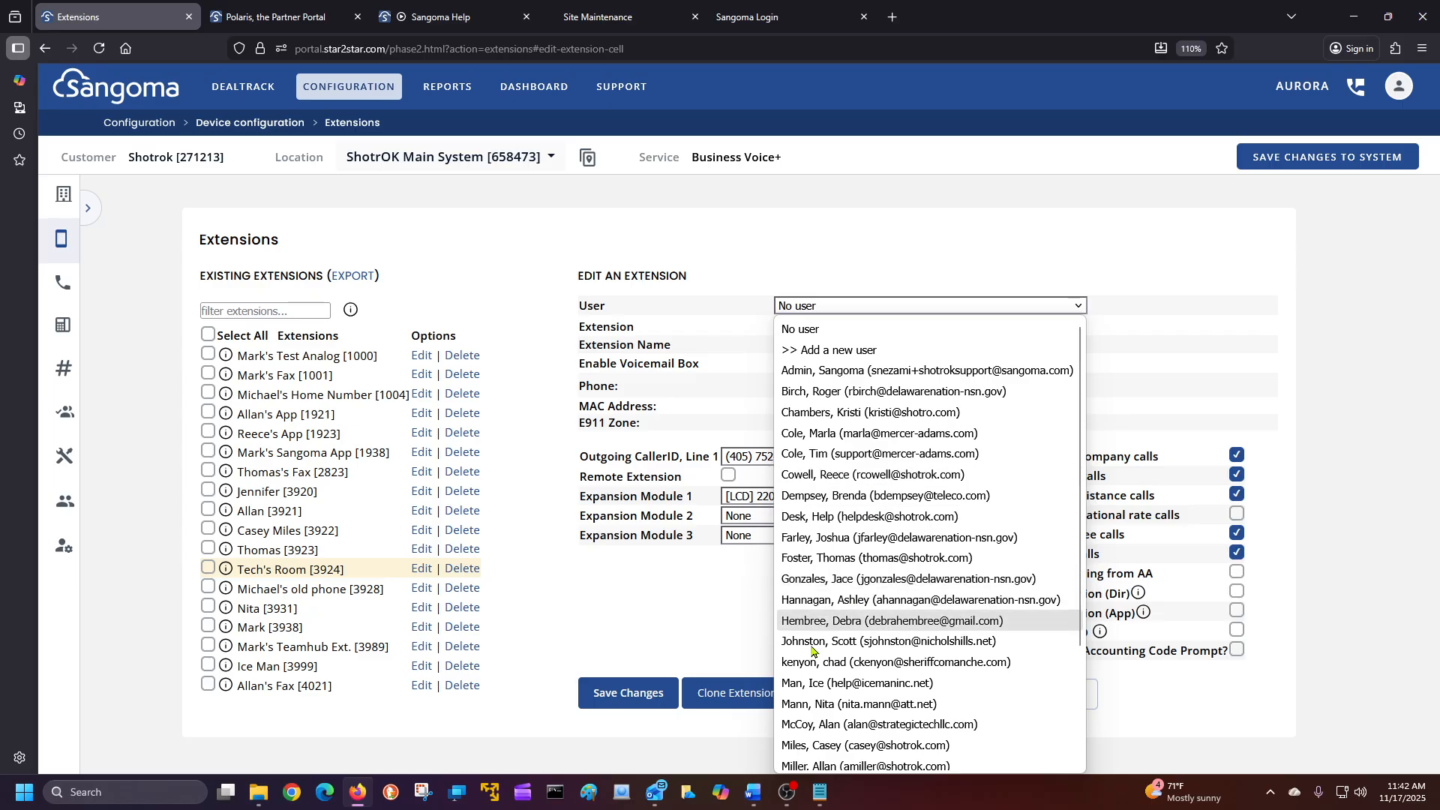
Choose Add a new user and enter the user's first name, last name and email address.
left_click(823, 351)
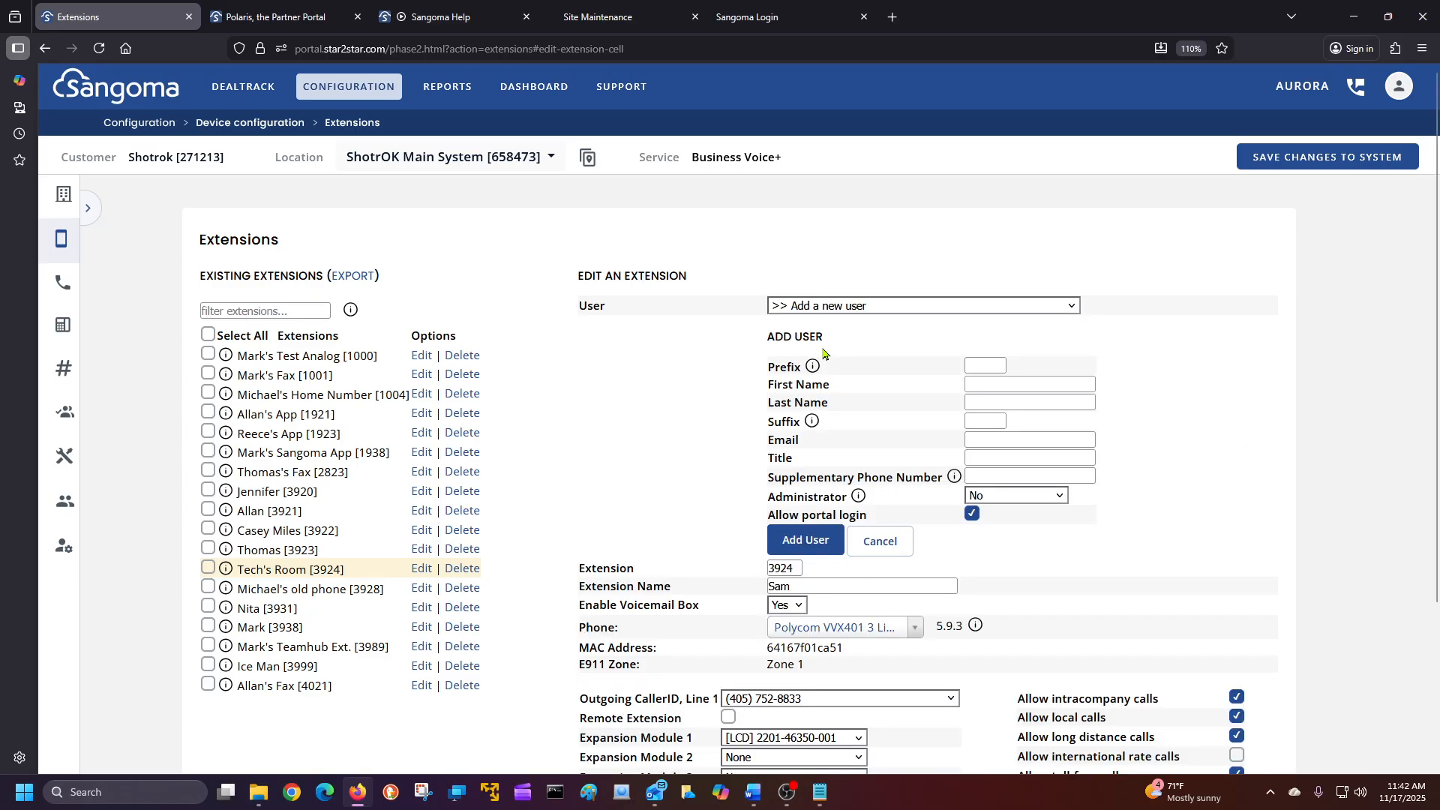
left_click(981, 384)
left_click(982, 385)
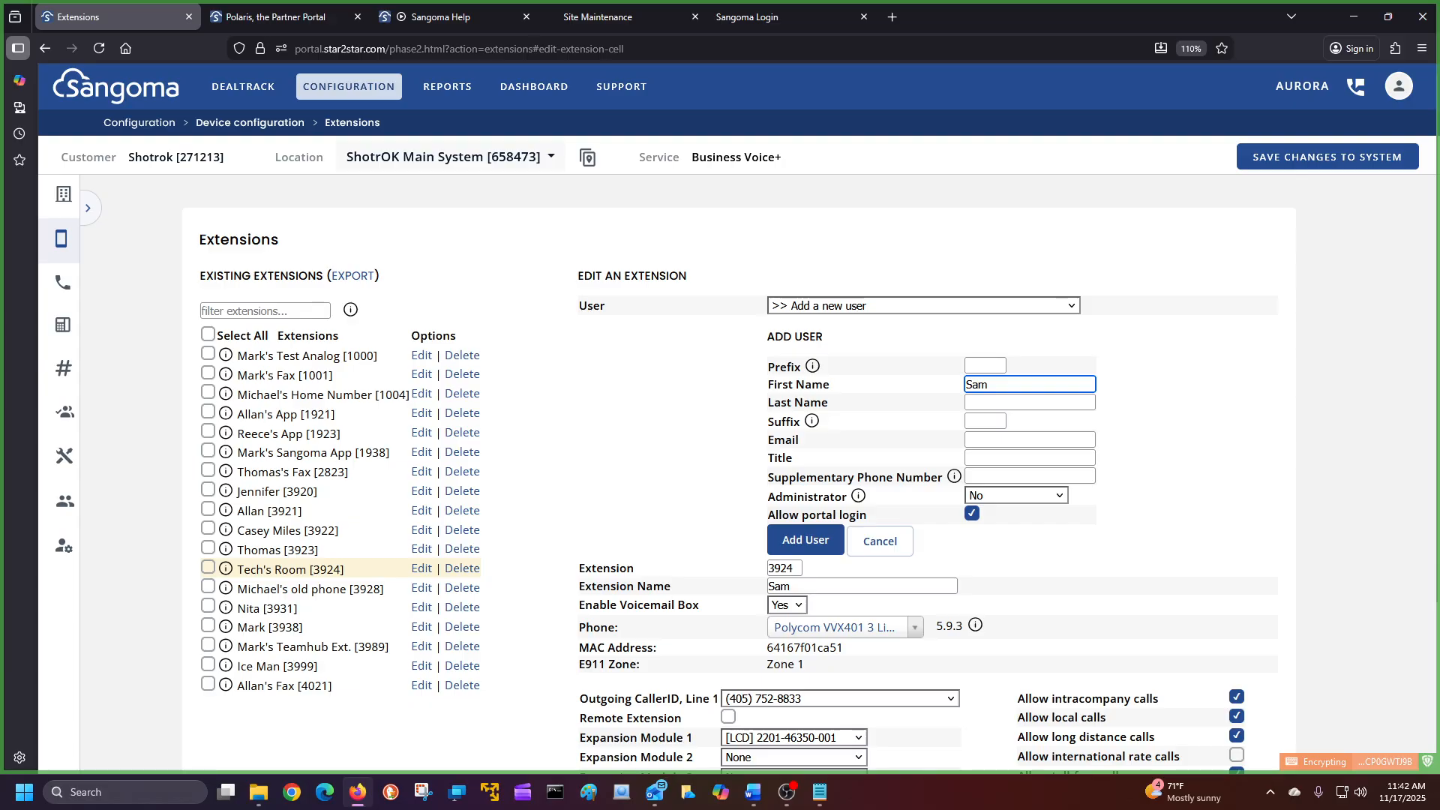
left_click(1018, 403)
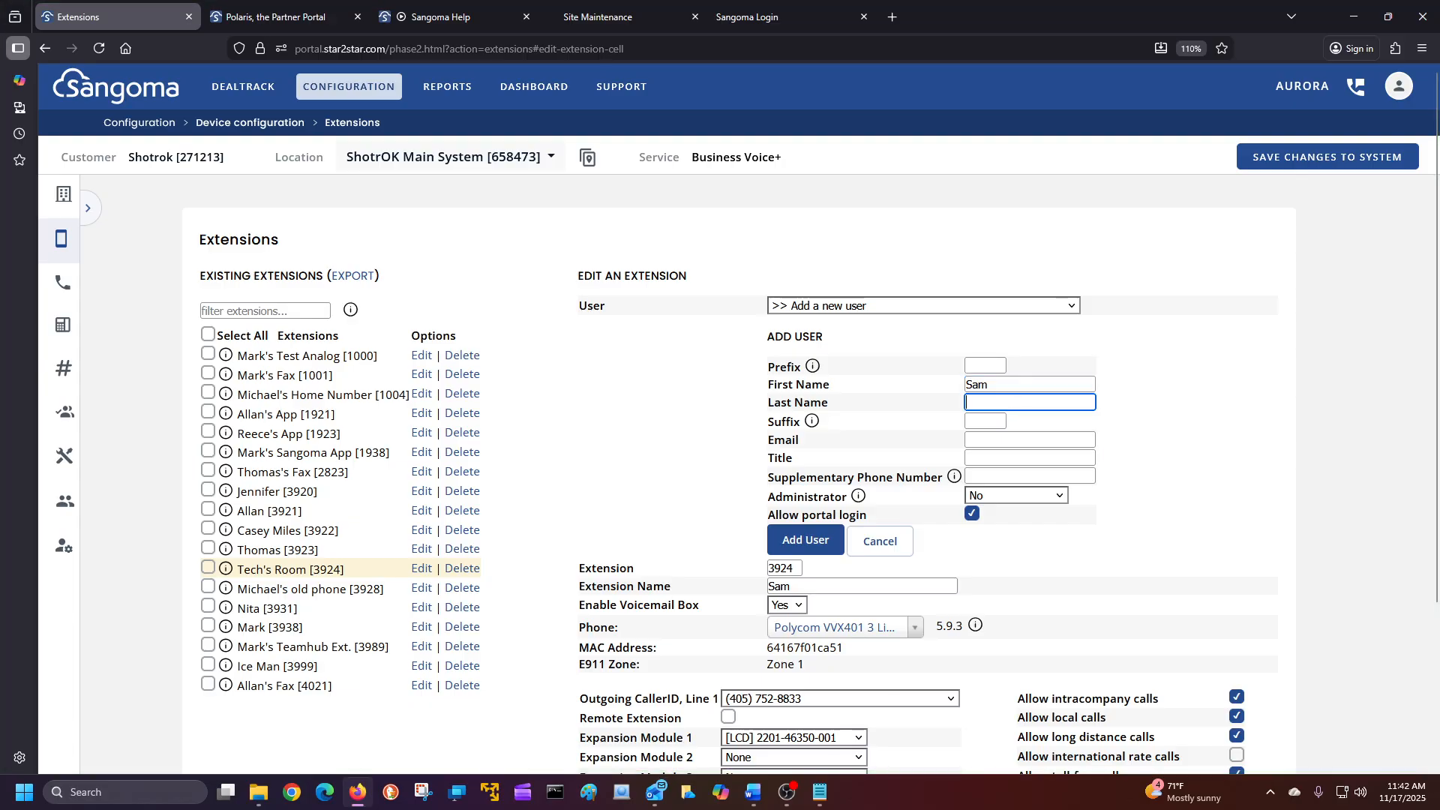
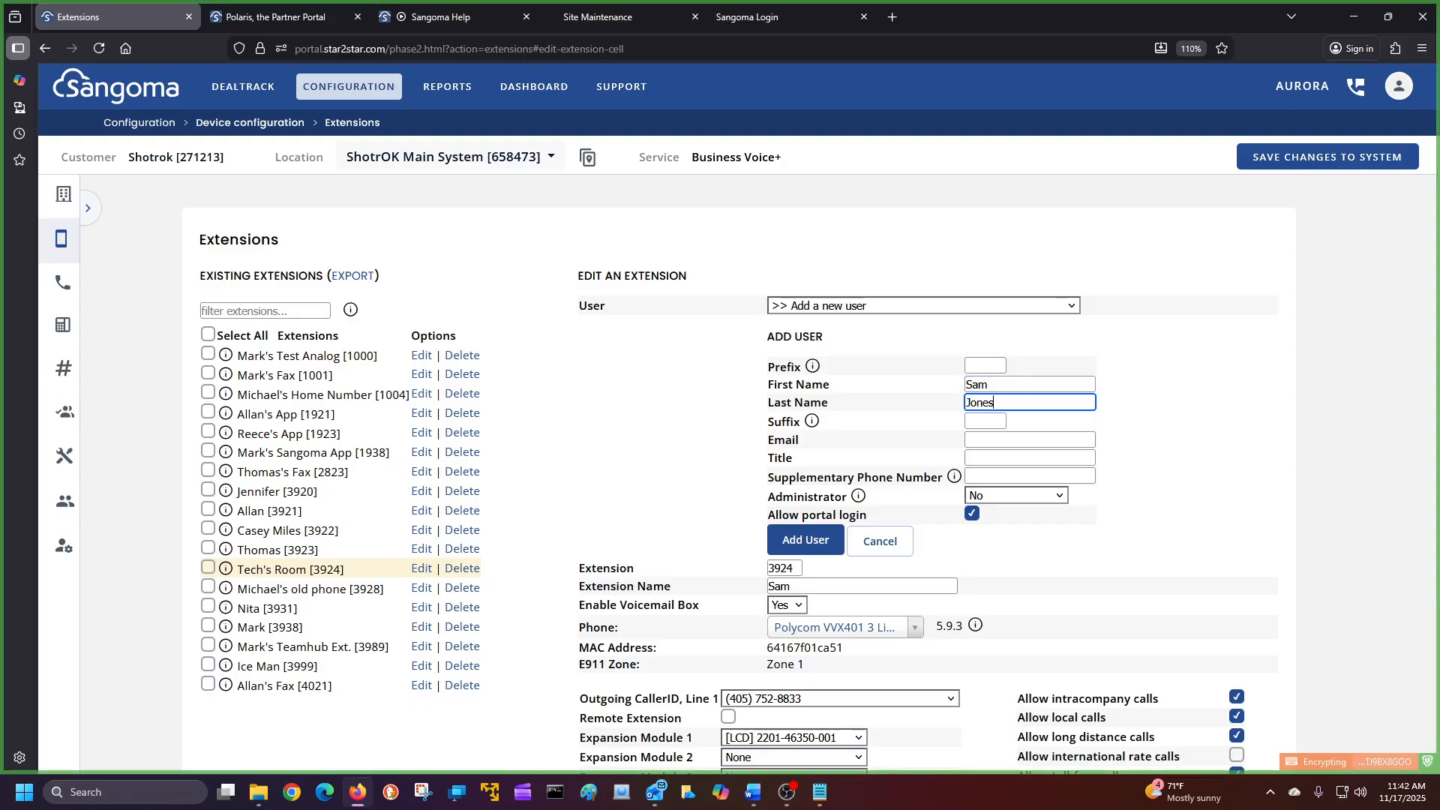
left_click(1017, 440)
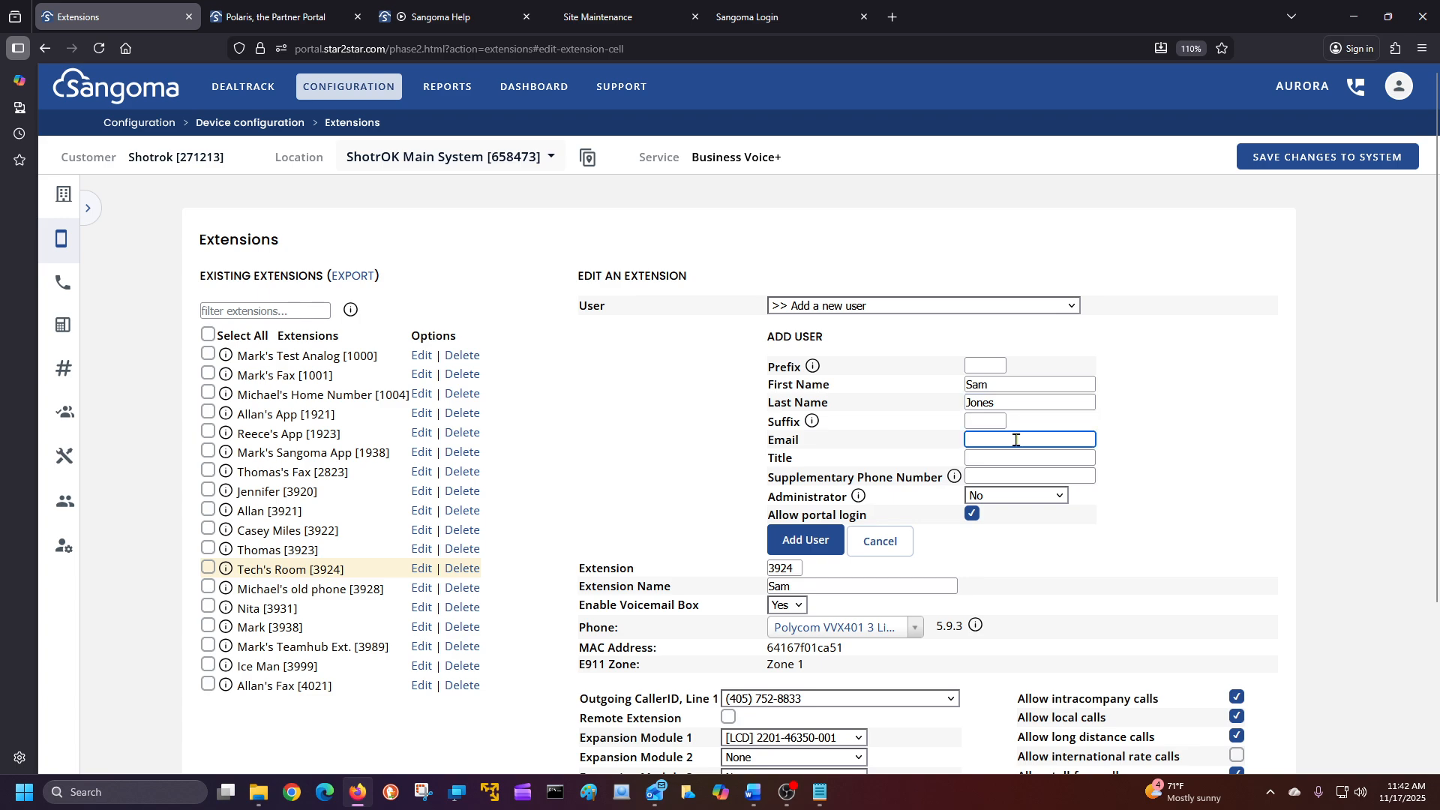
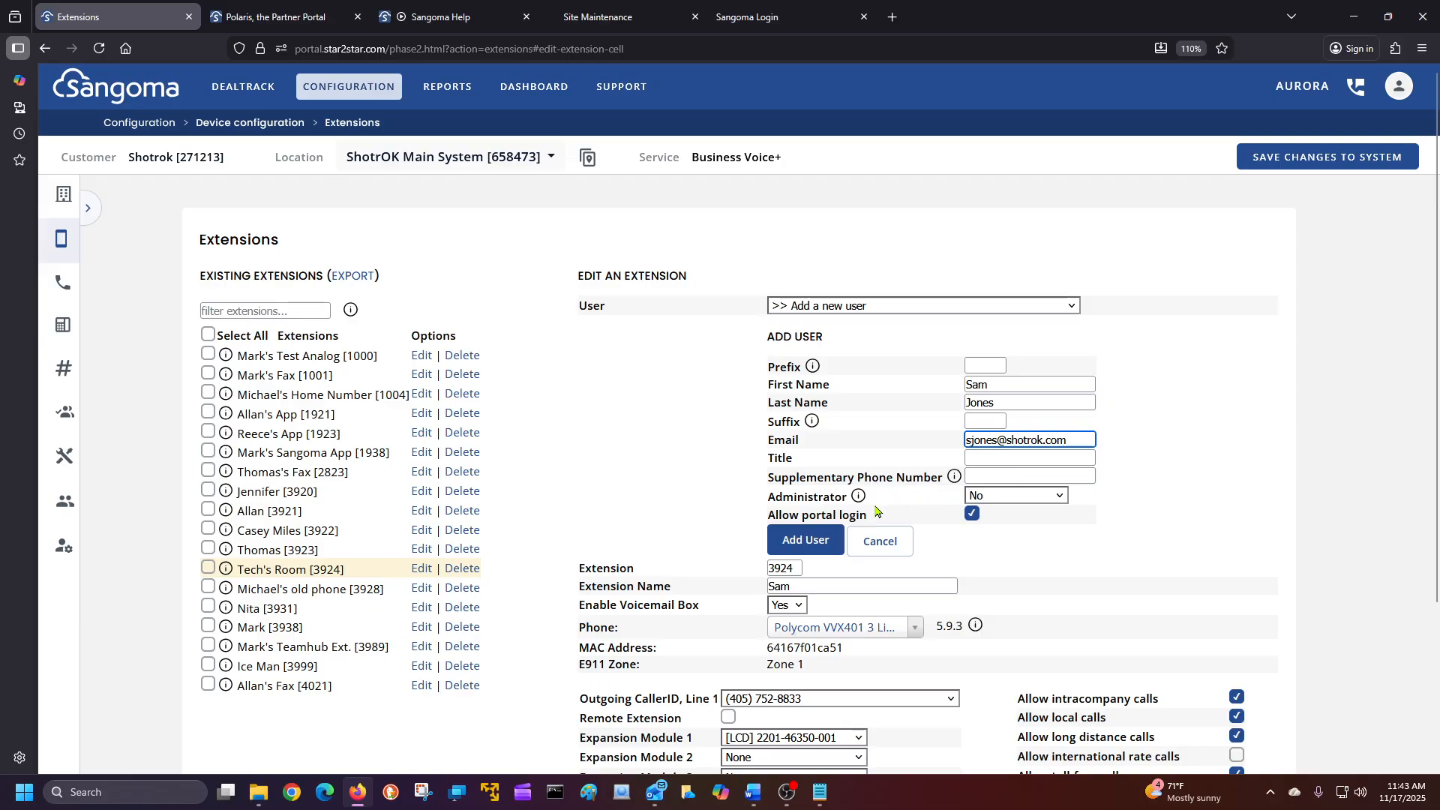
Keep Administrator set to No and add the user to extension 3924.
left_click(1015, 475)
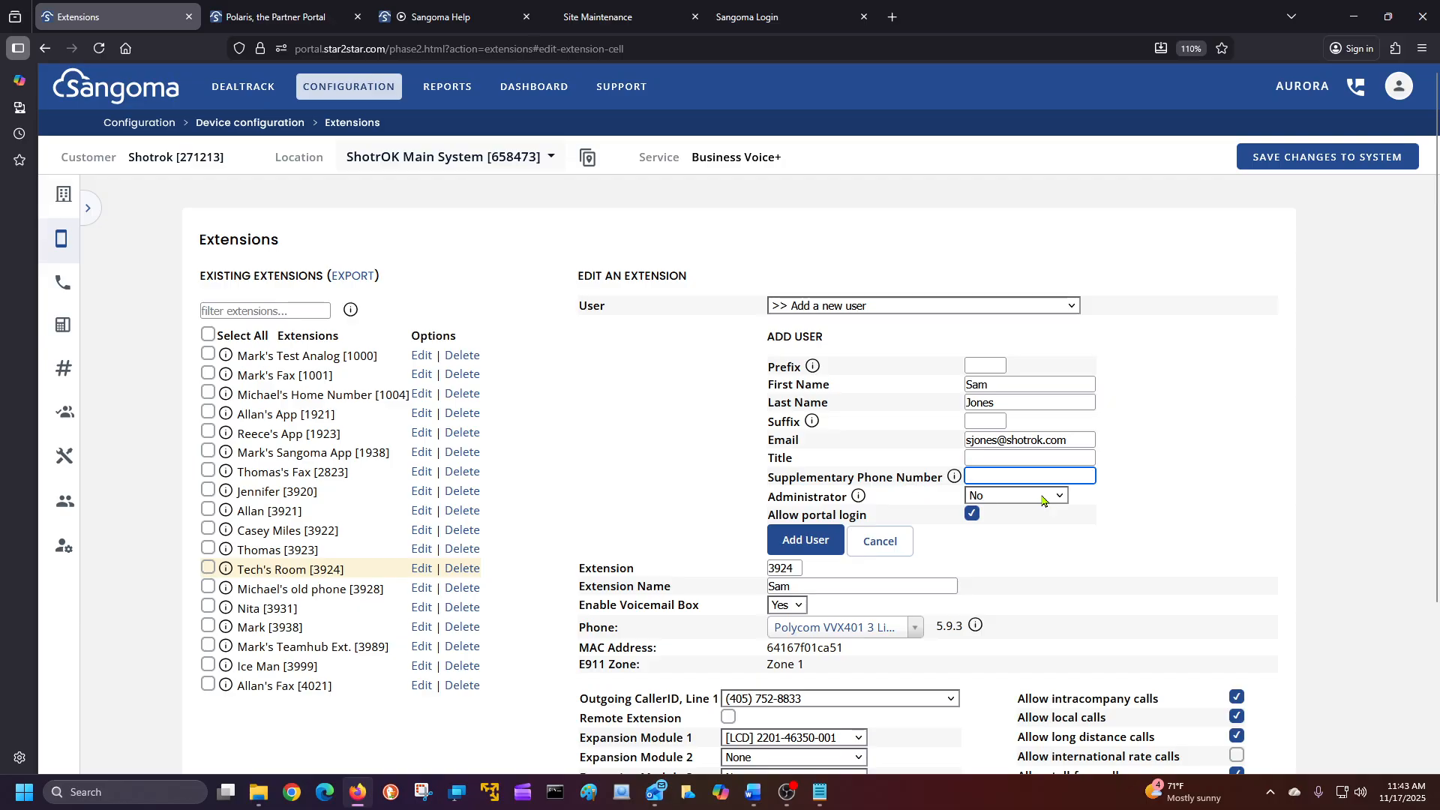
left_click(1043, 499)
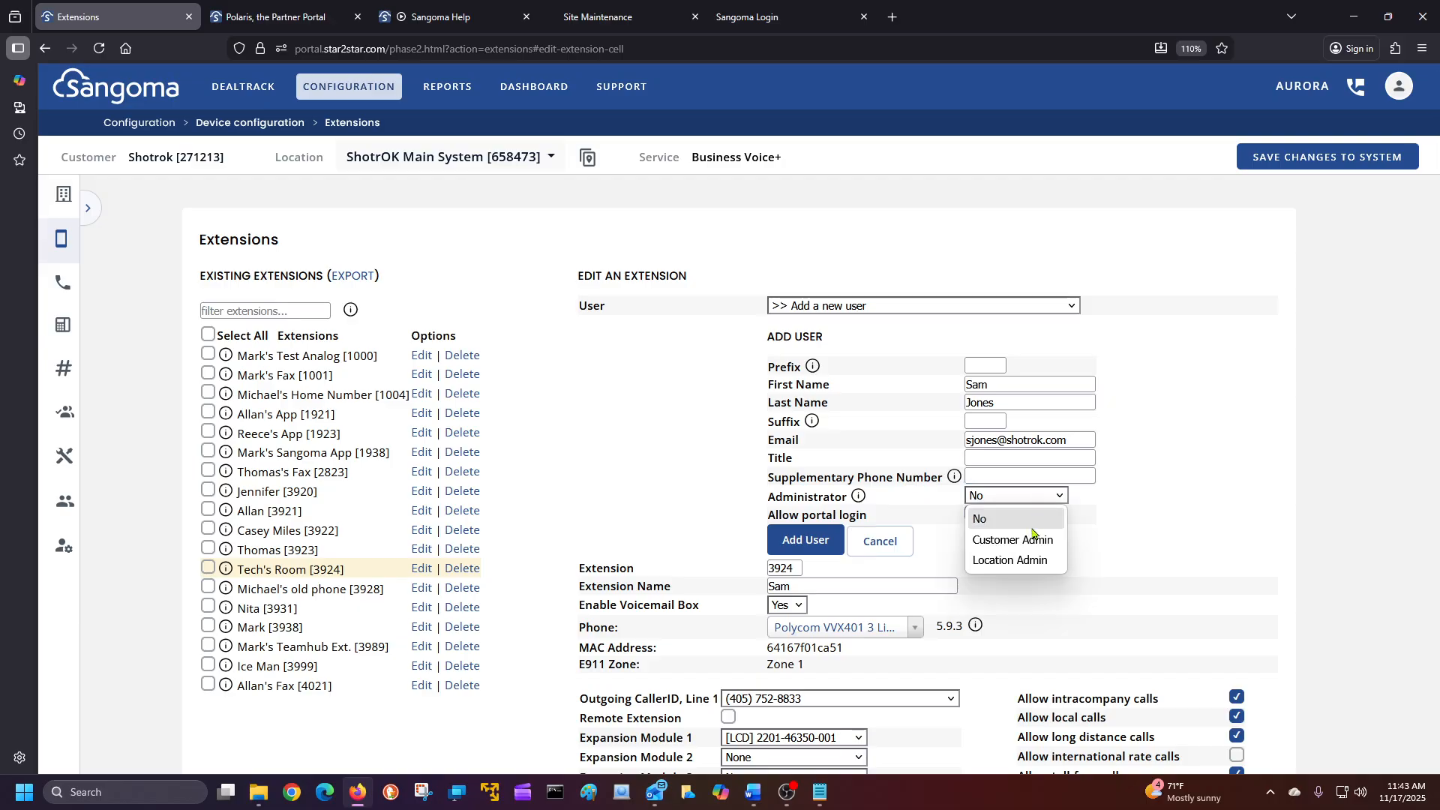
left_click(1145, 506)
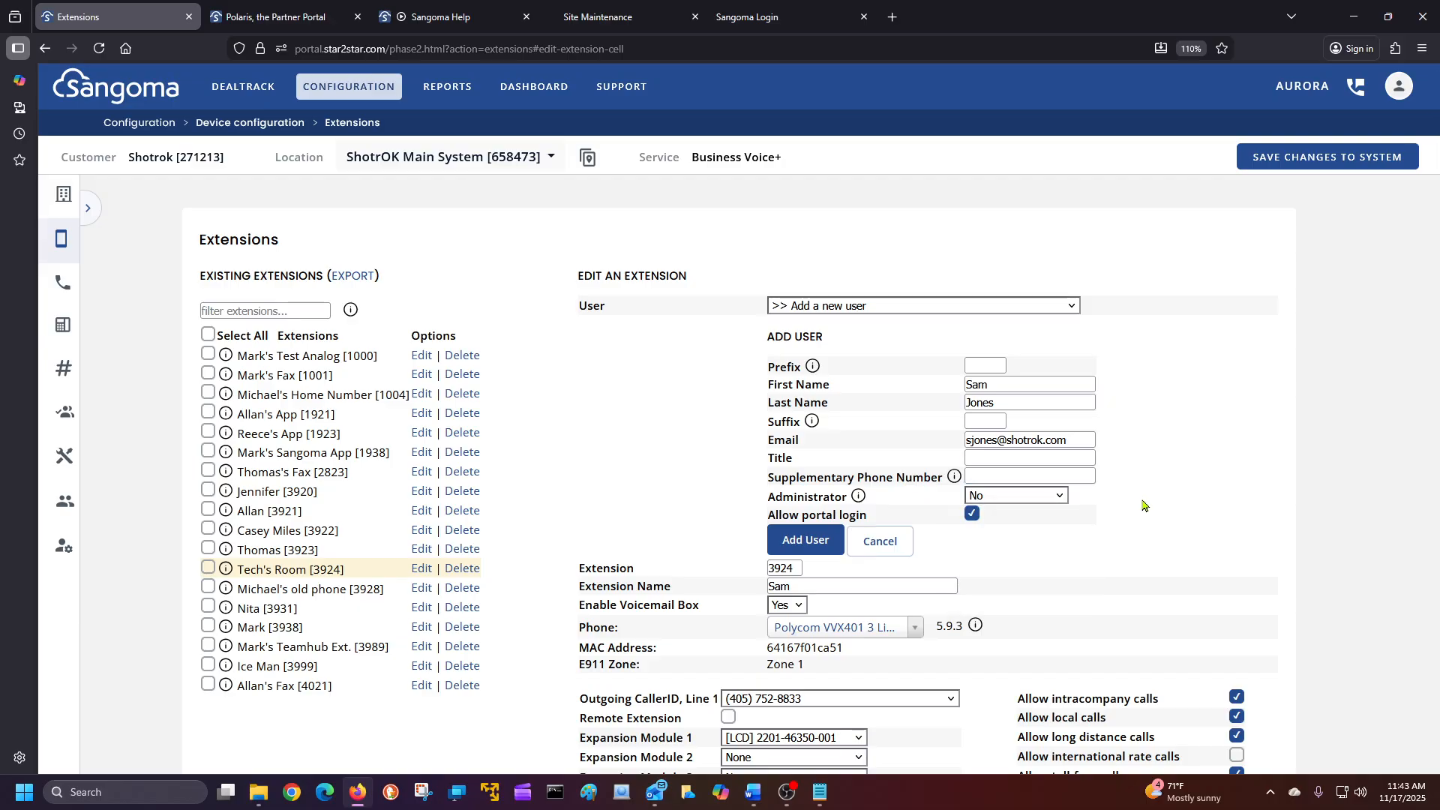
left_click(817, 545)
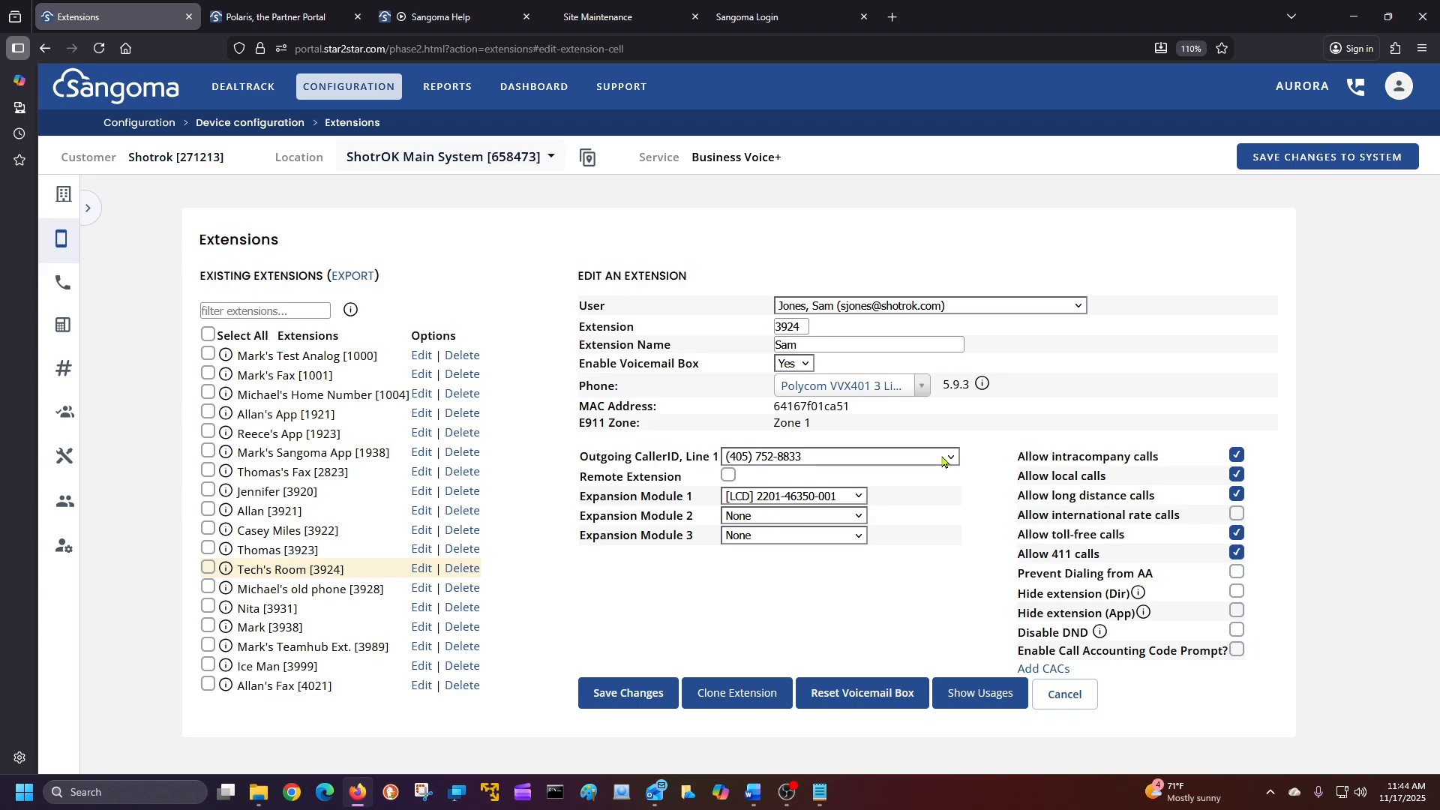
Reset extension 3924's voicemail box and confirm the reset.
left_click(846, 694)
left_click(790, 465)
left_click(839, 463)
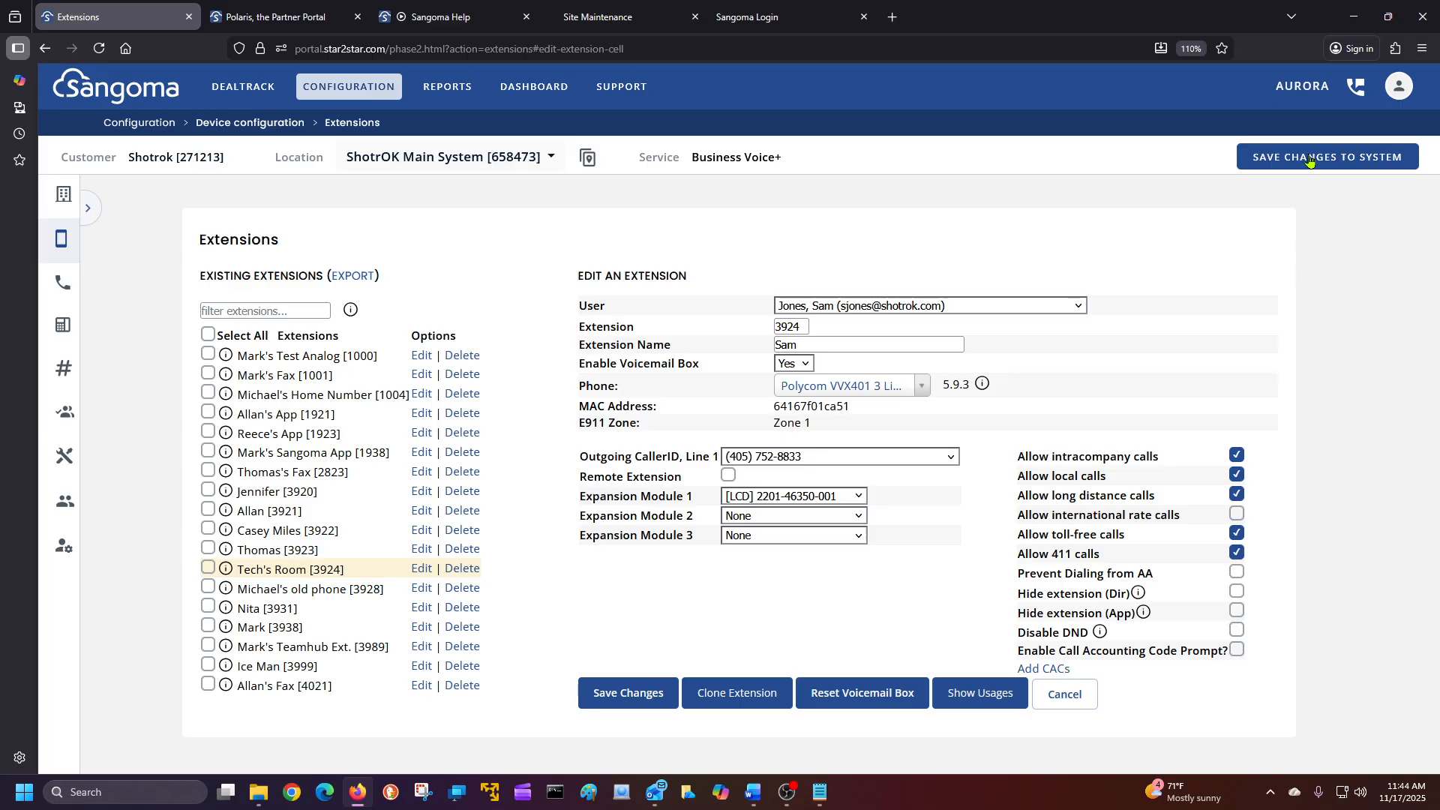
Remove expansion module 1, check outgoing caller ID, save extension 3924 and reopen it.
left_click(840, 500)
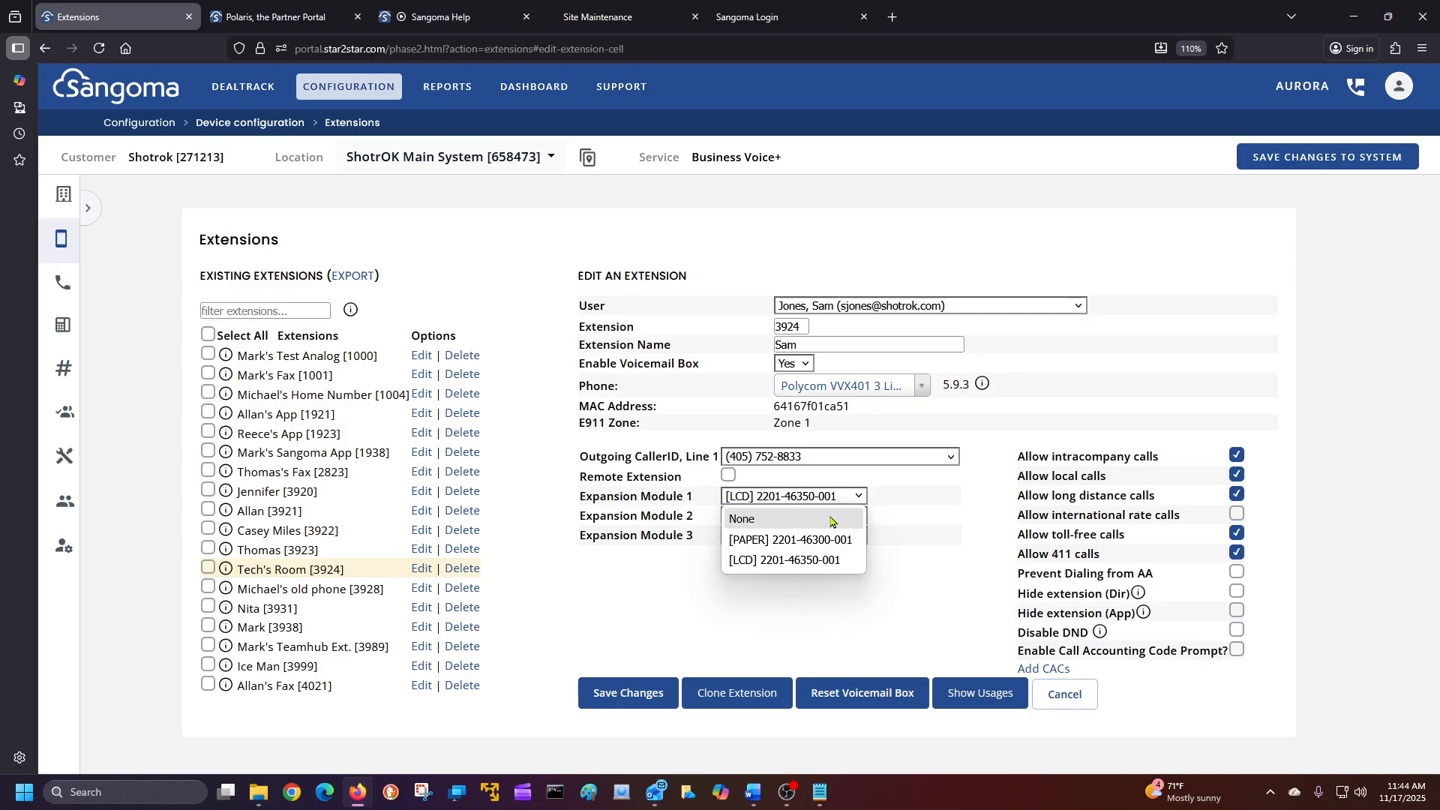
left_click(833, 519)
left_click(835, 461)
scroll(835, 322, "up", 1)
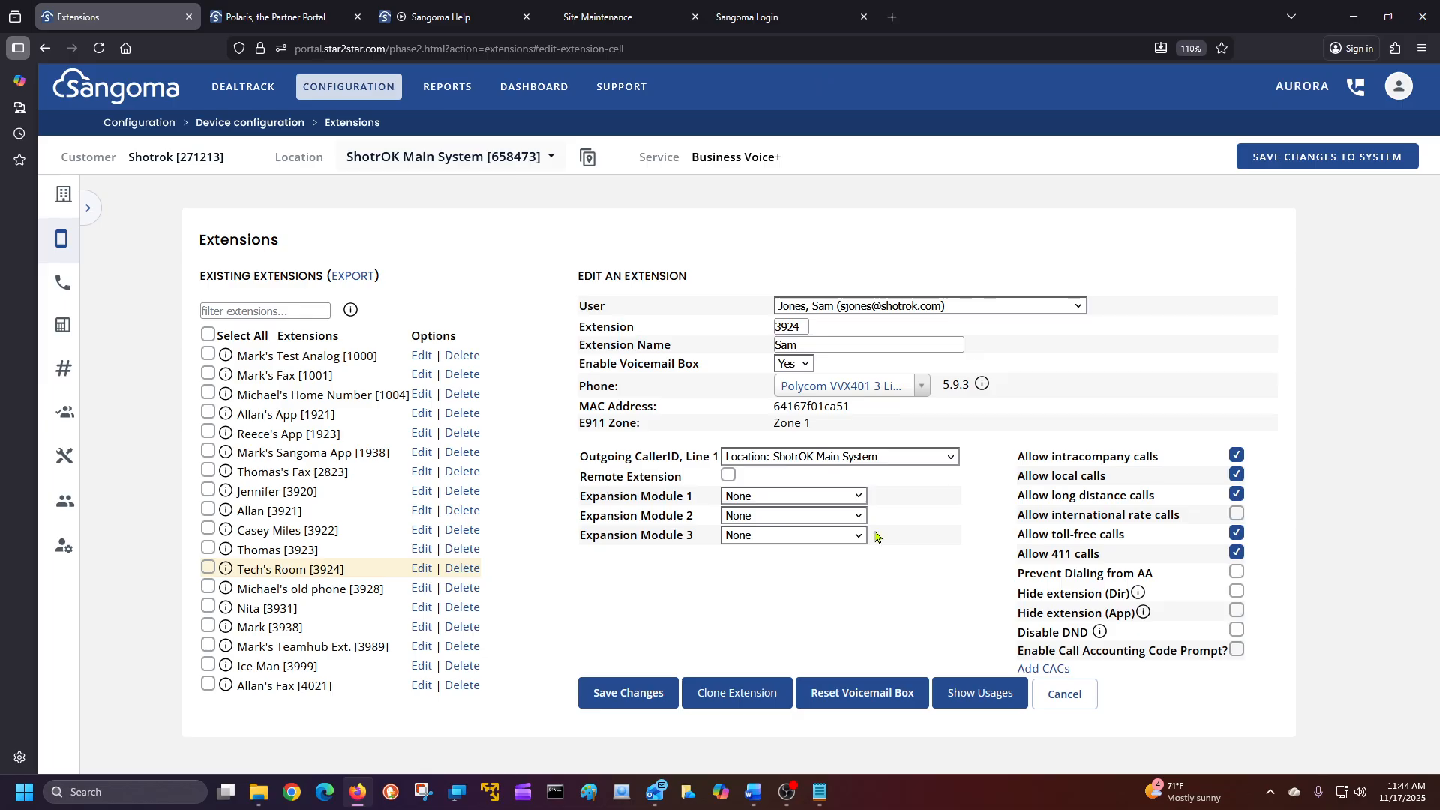
left_click(649, 702)
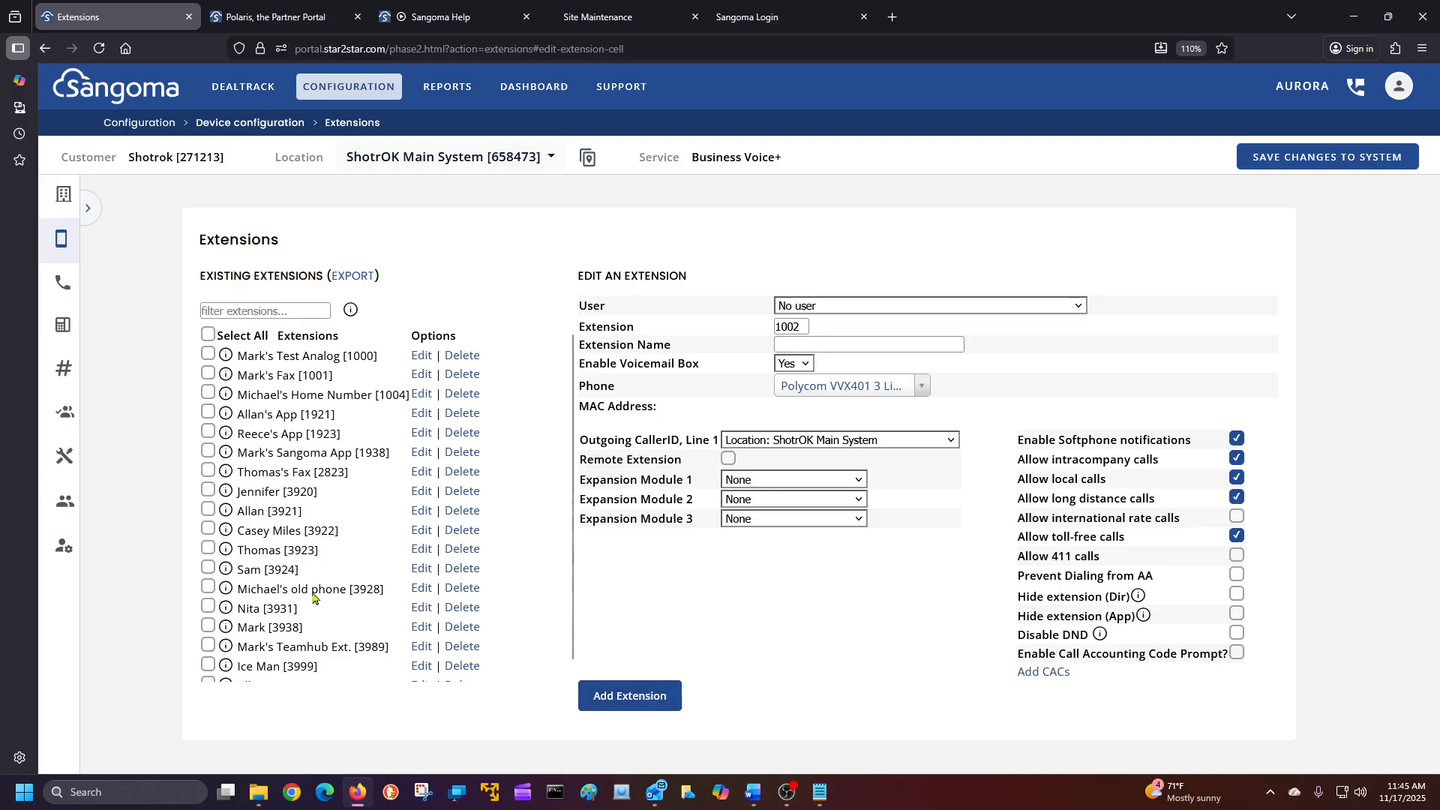
left_click(420, 570)
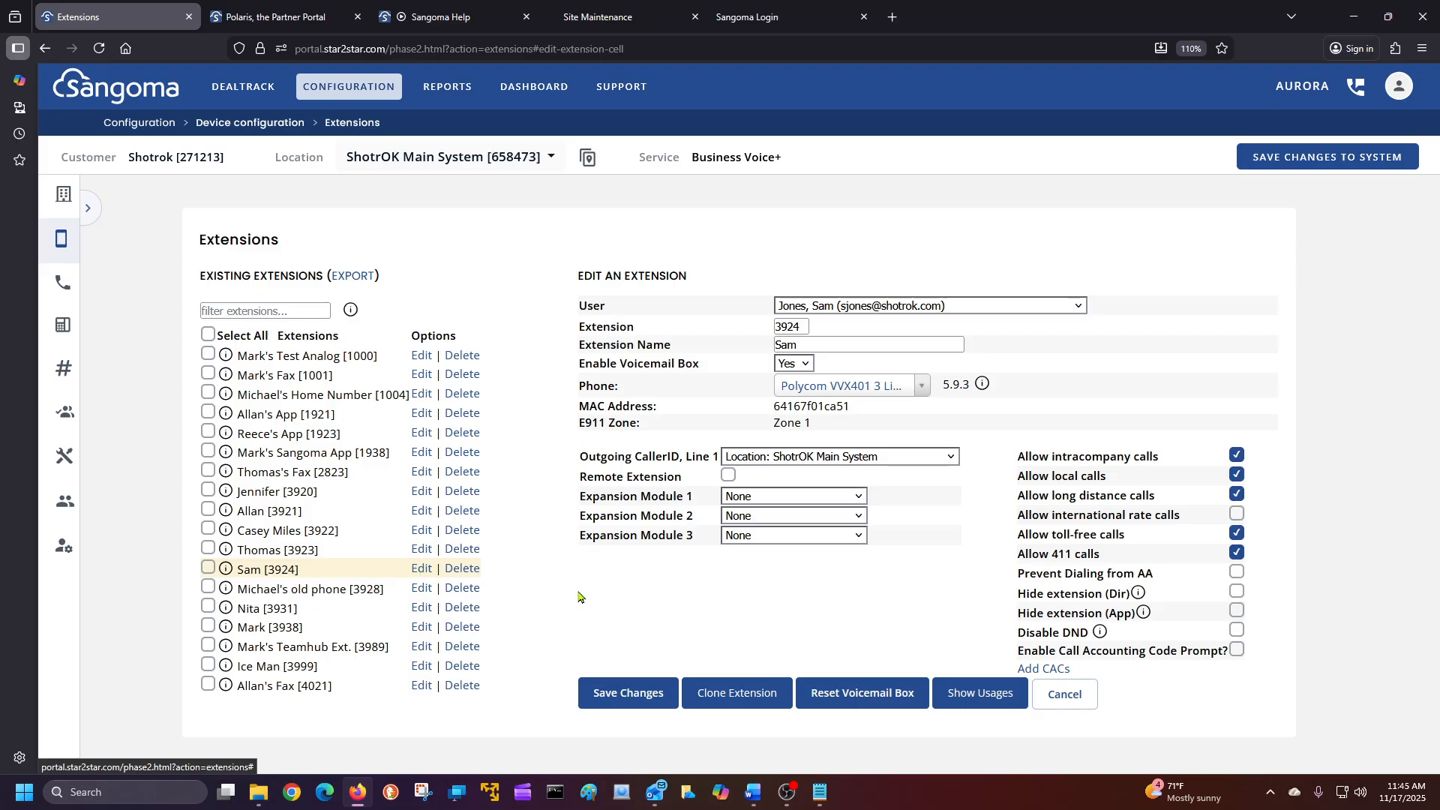
Save changes to the system, dismiss the Save Requested notice, and go to Individual Phone Settings.
left_click(1323, 160)
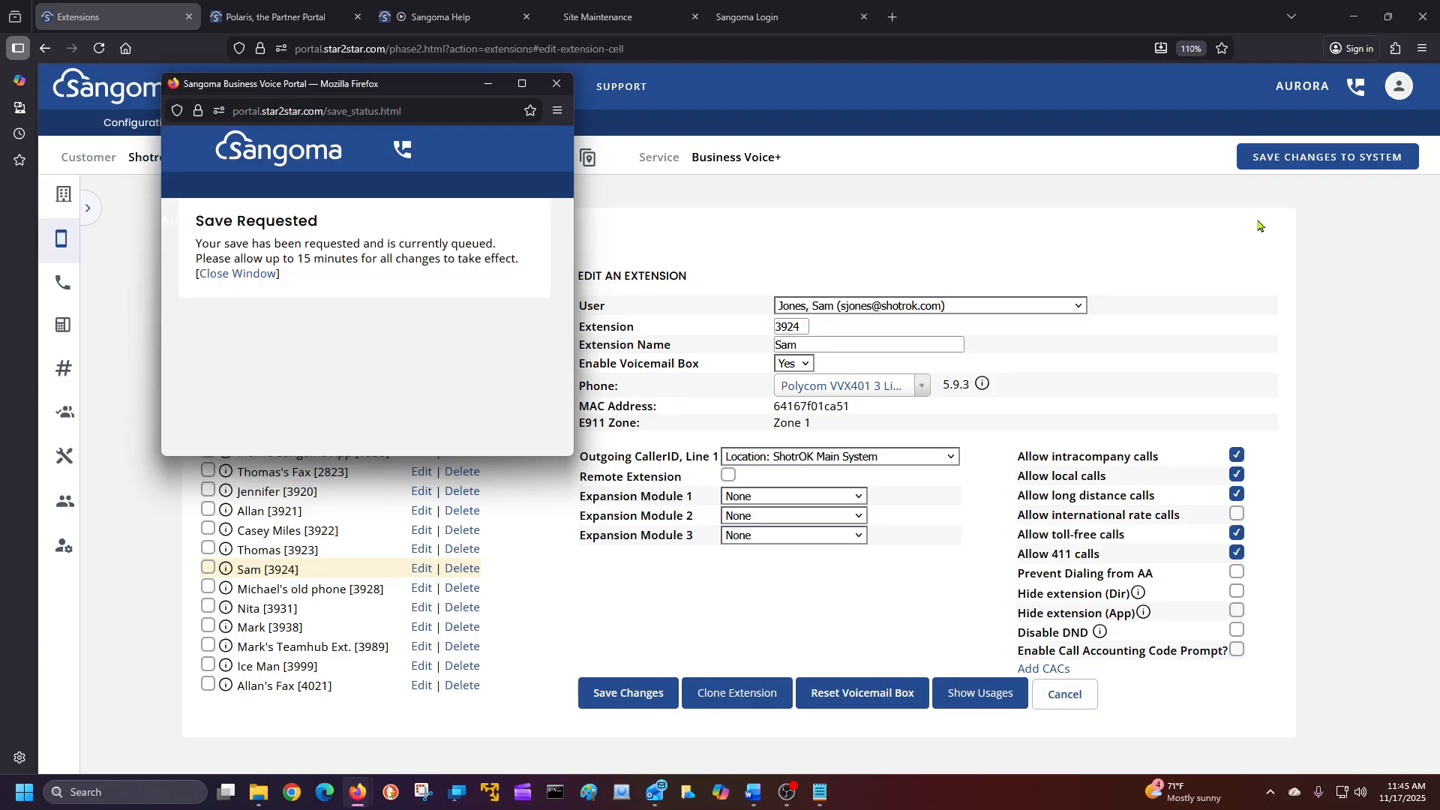
left_click(556, 84)
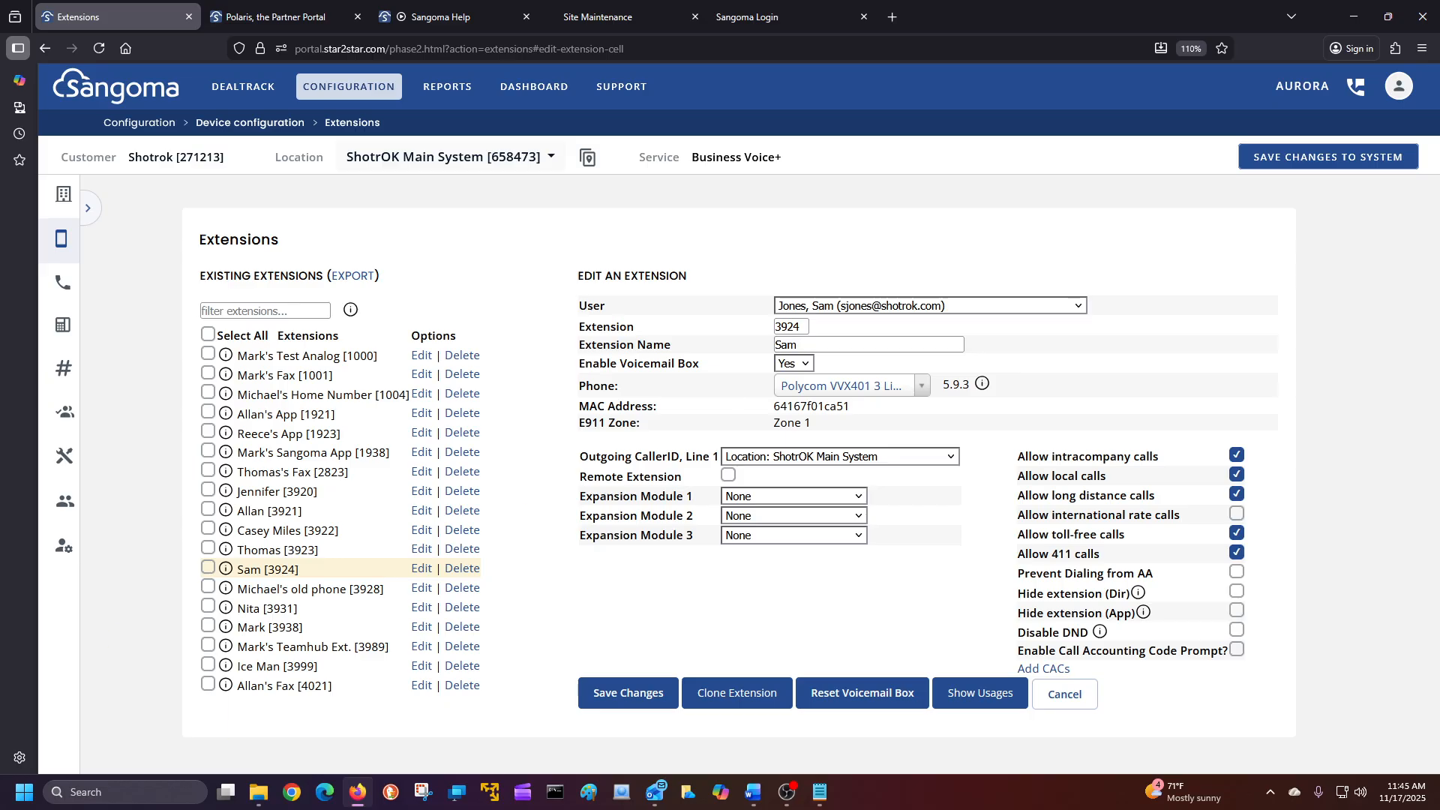
left_click(60, 550)
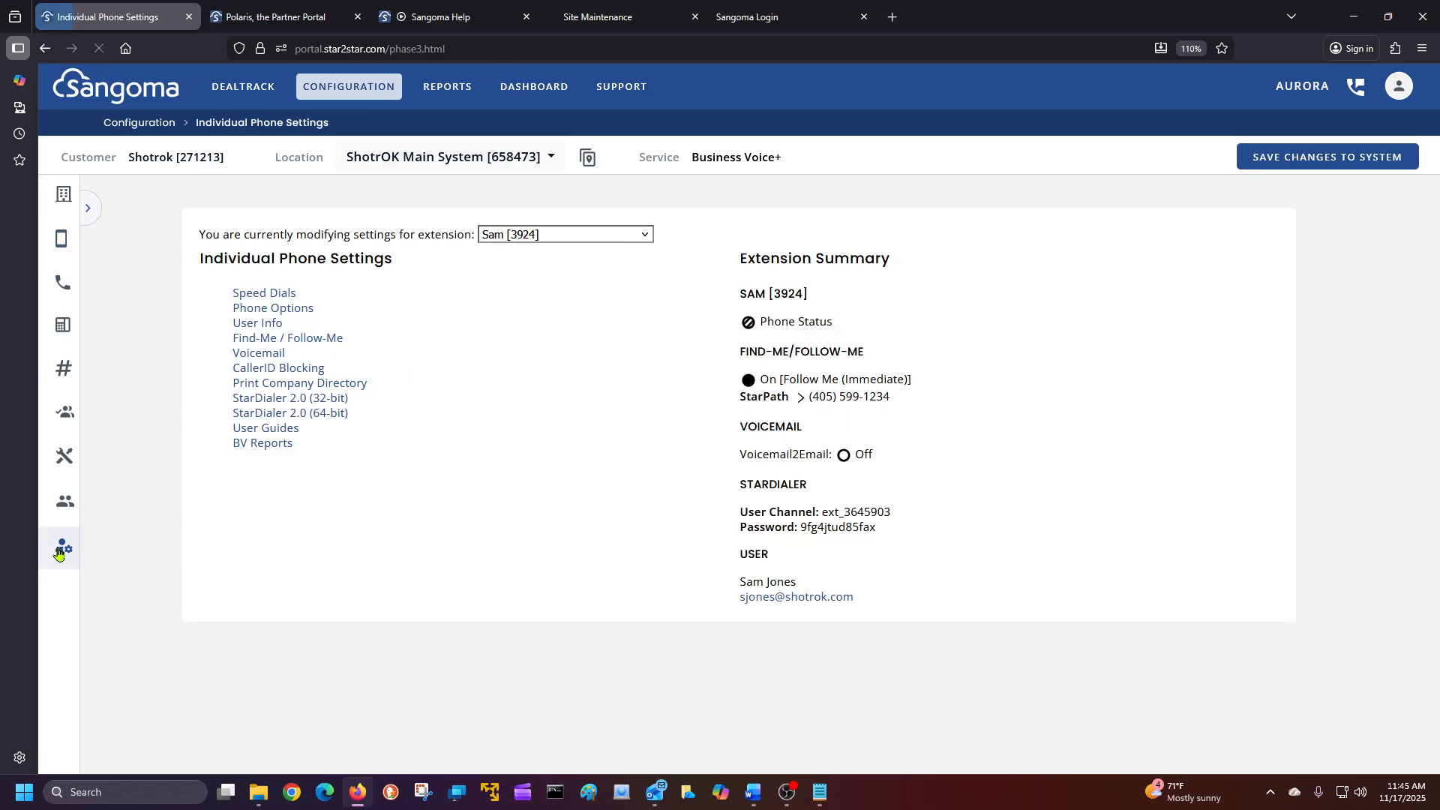
Switch Individual Phone Settings to extension 3938 and review its Speed Dials.
left_click(519, 237)
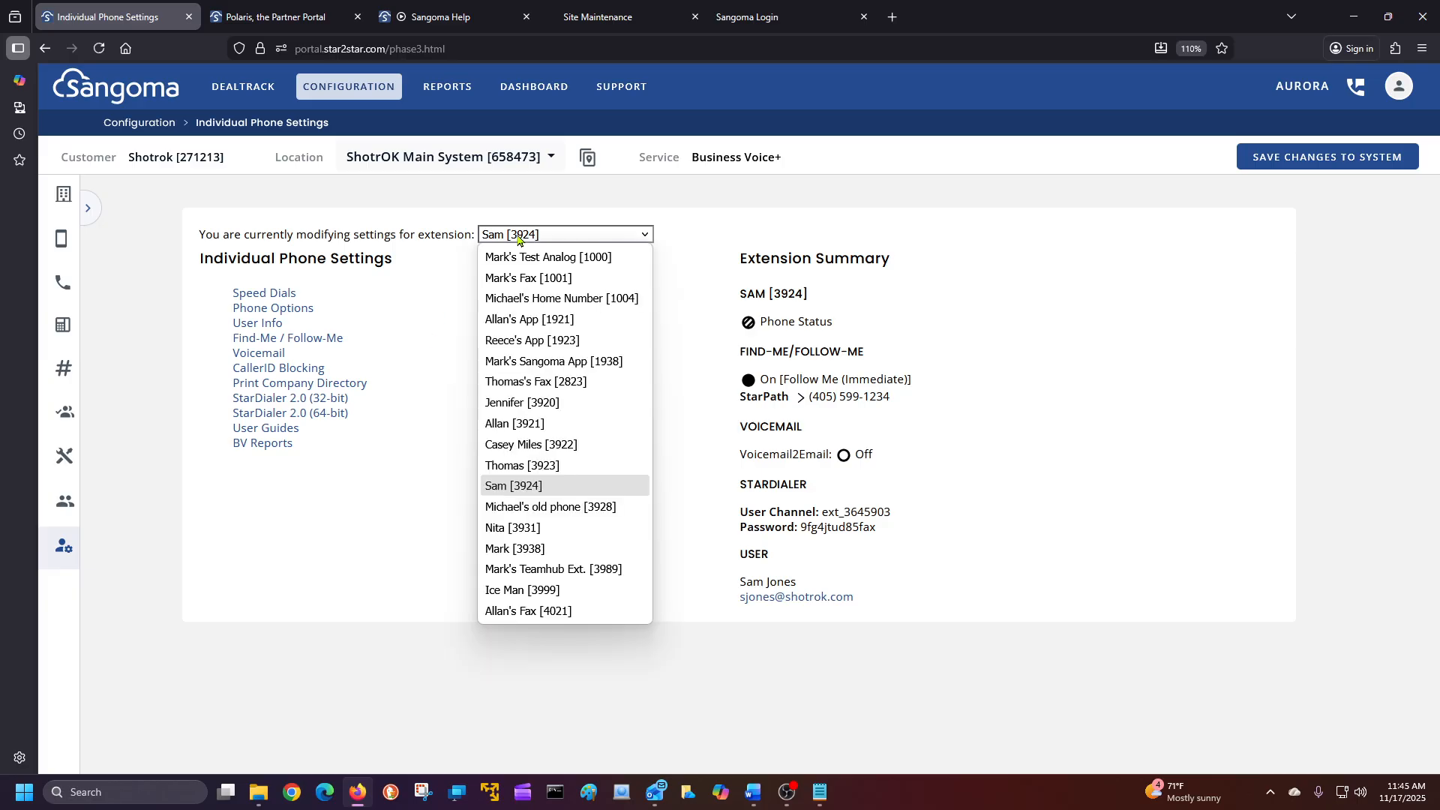
left_click(558, 553)
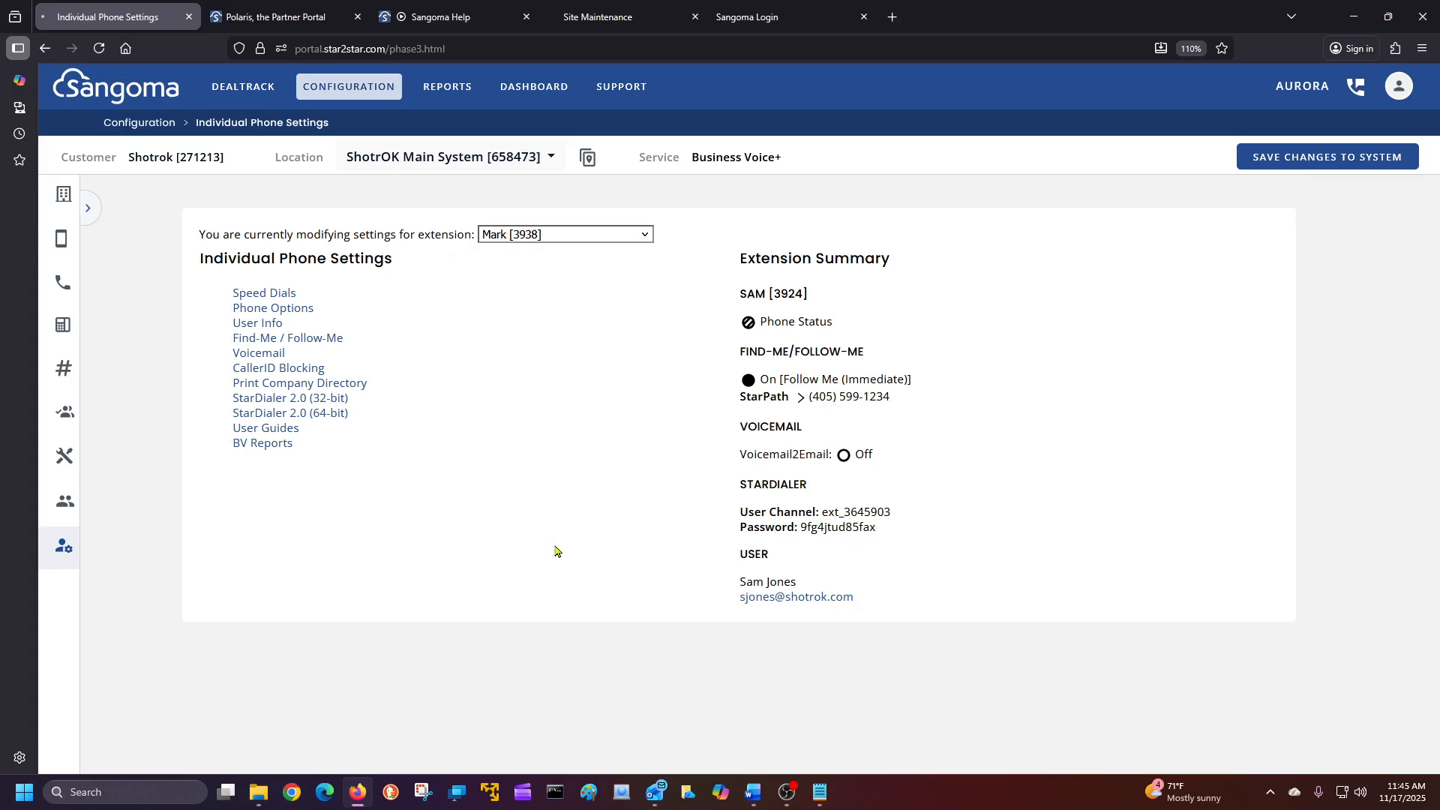
left_click(285, 294)
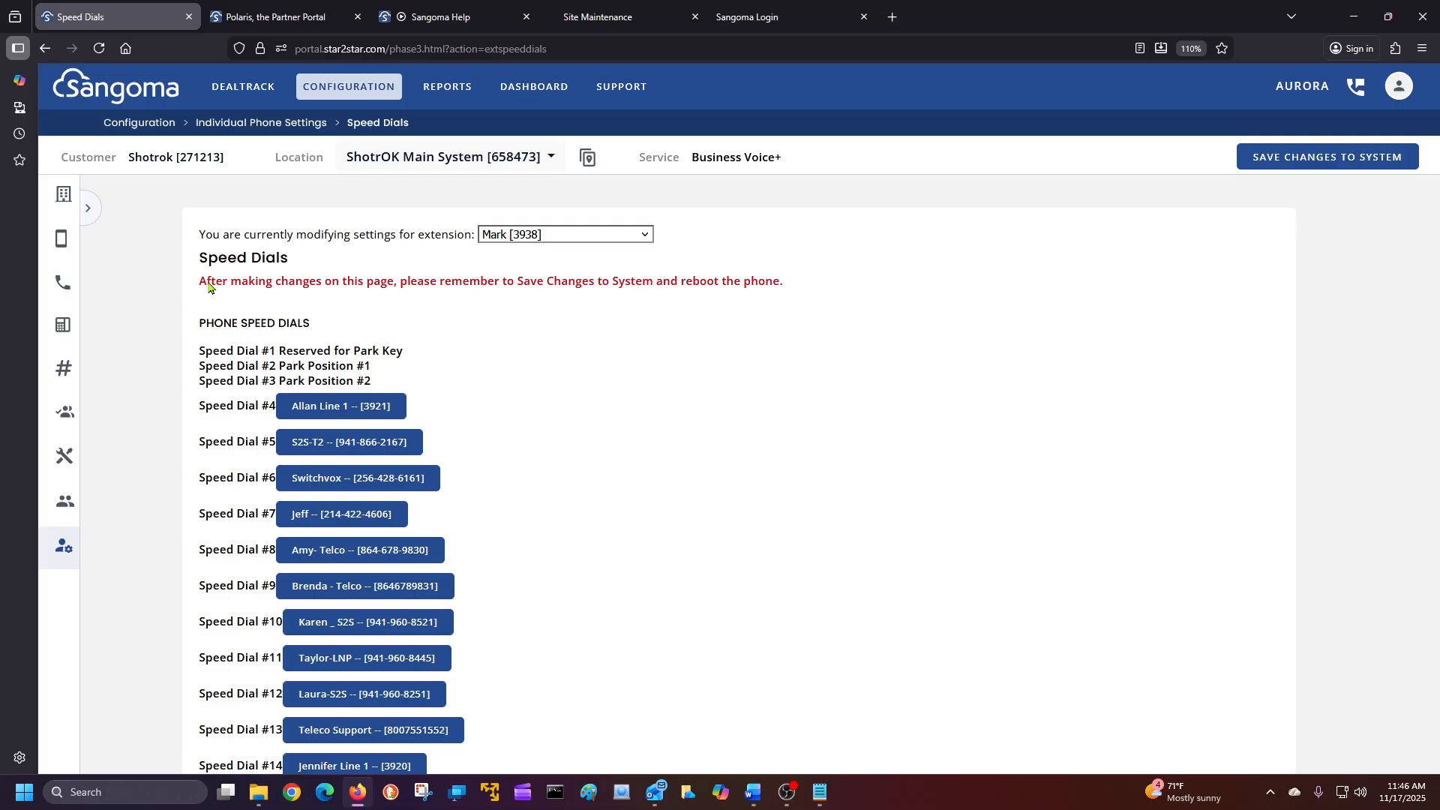
left_click(63, 239)
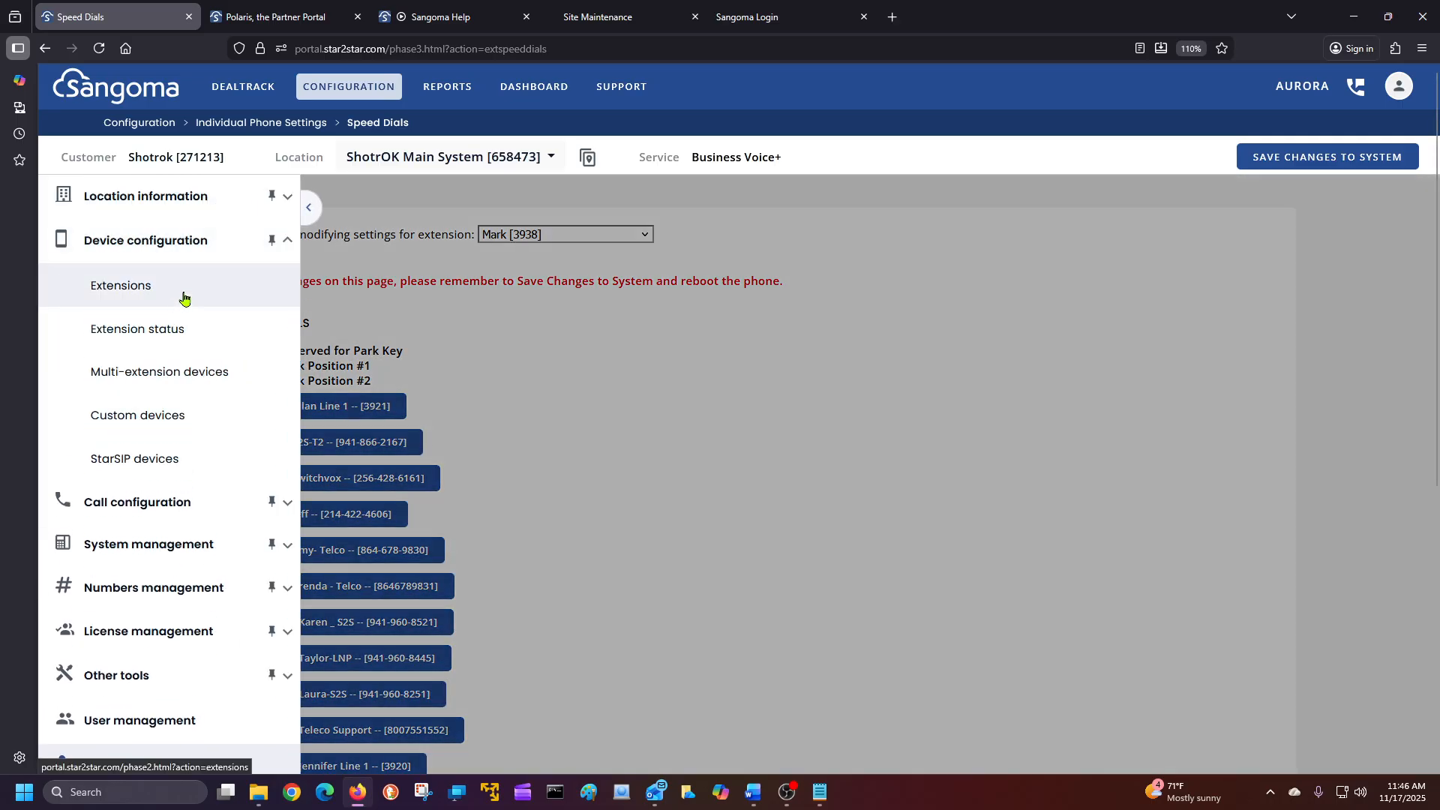
Open extension 3924 for editing from the Extensions list, undoing a stray name edit.
left_click(184, 299)
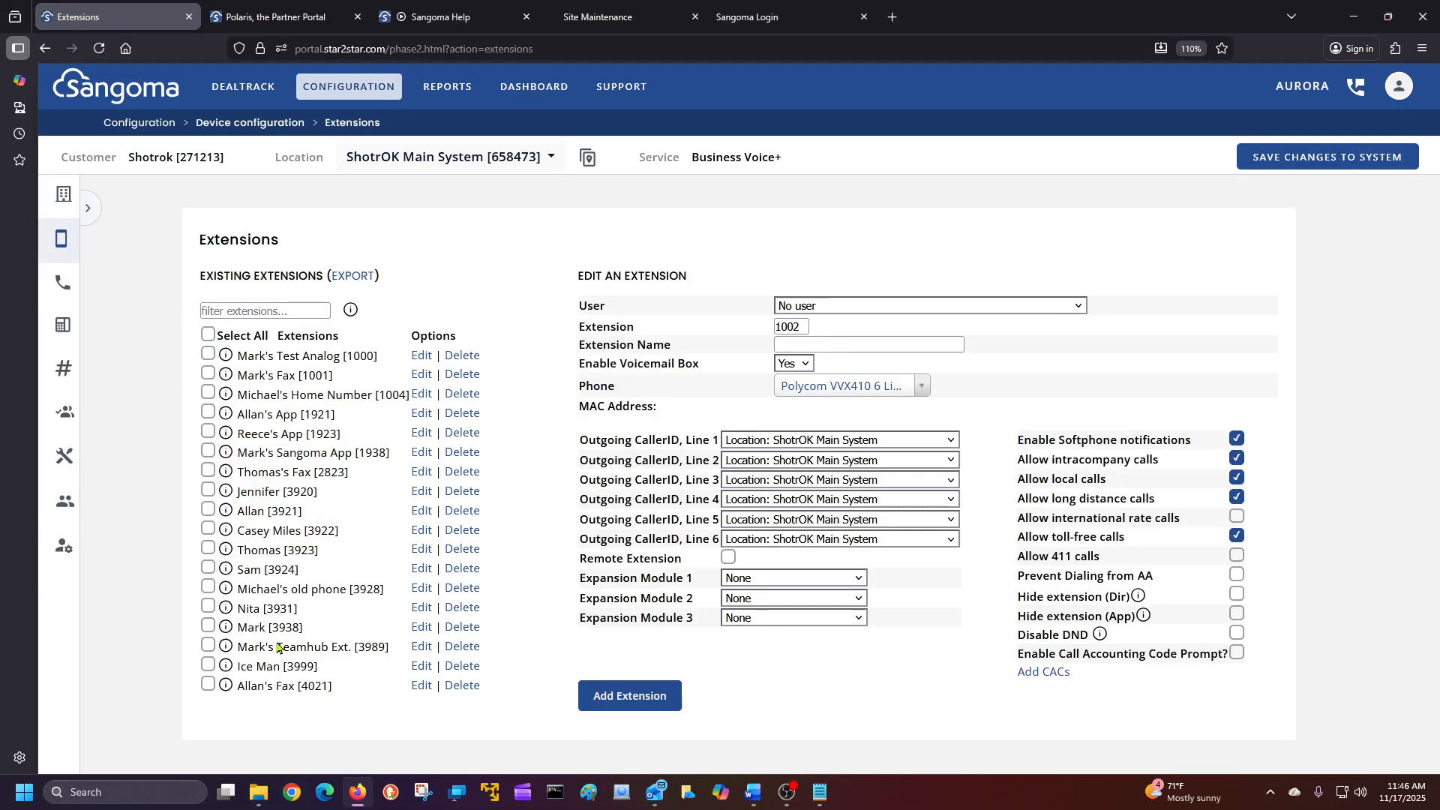
left_click(415, 612)
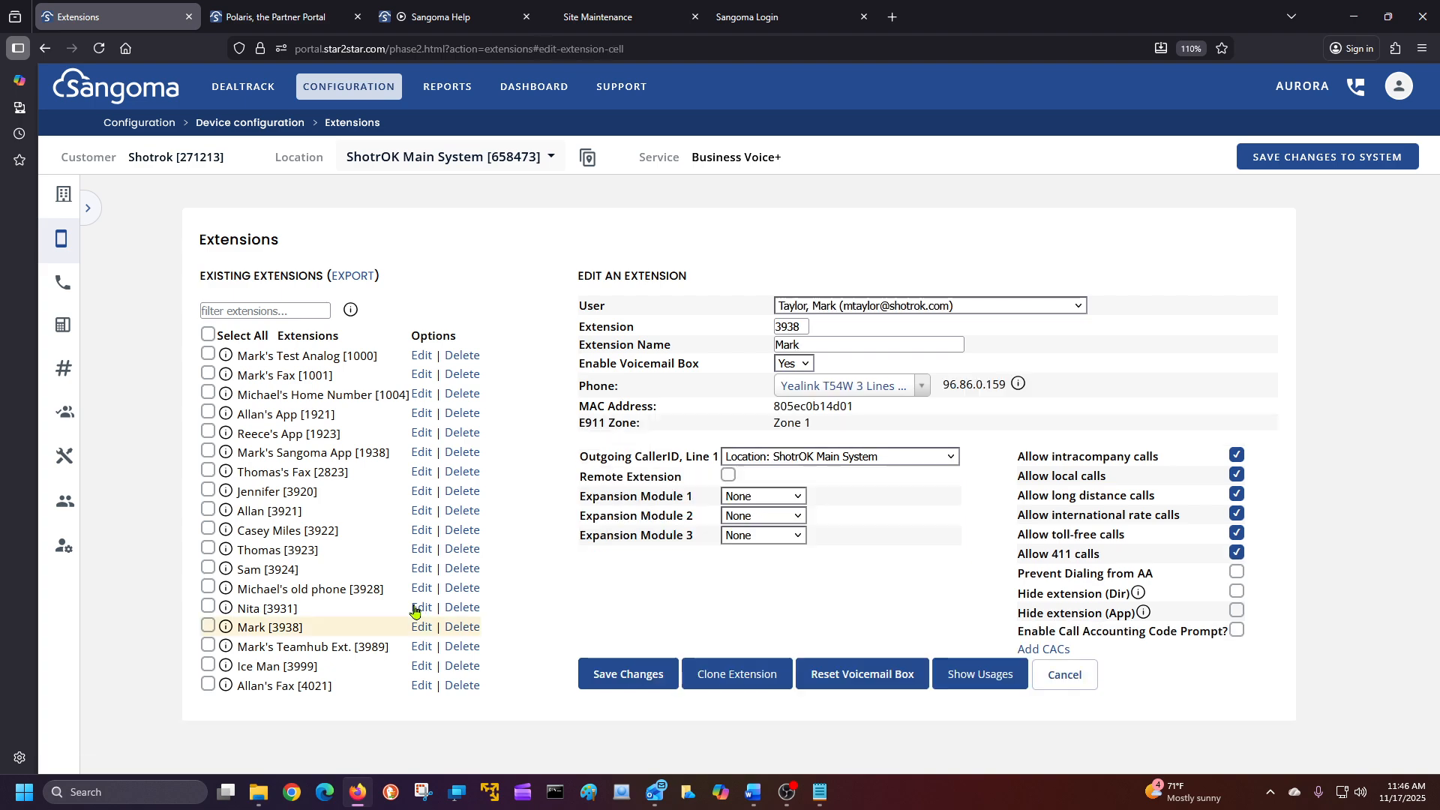
left_click(422, 568)
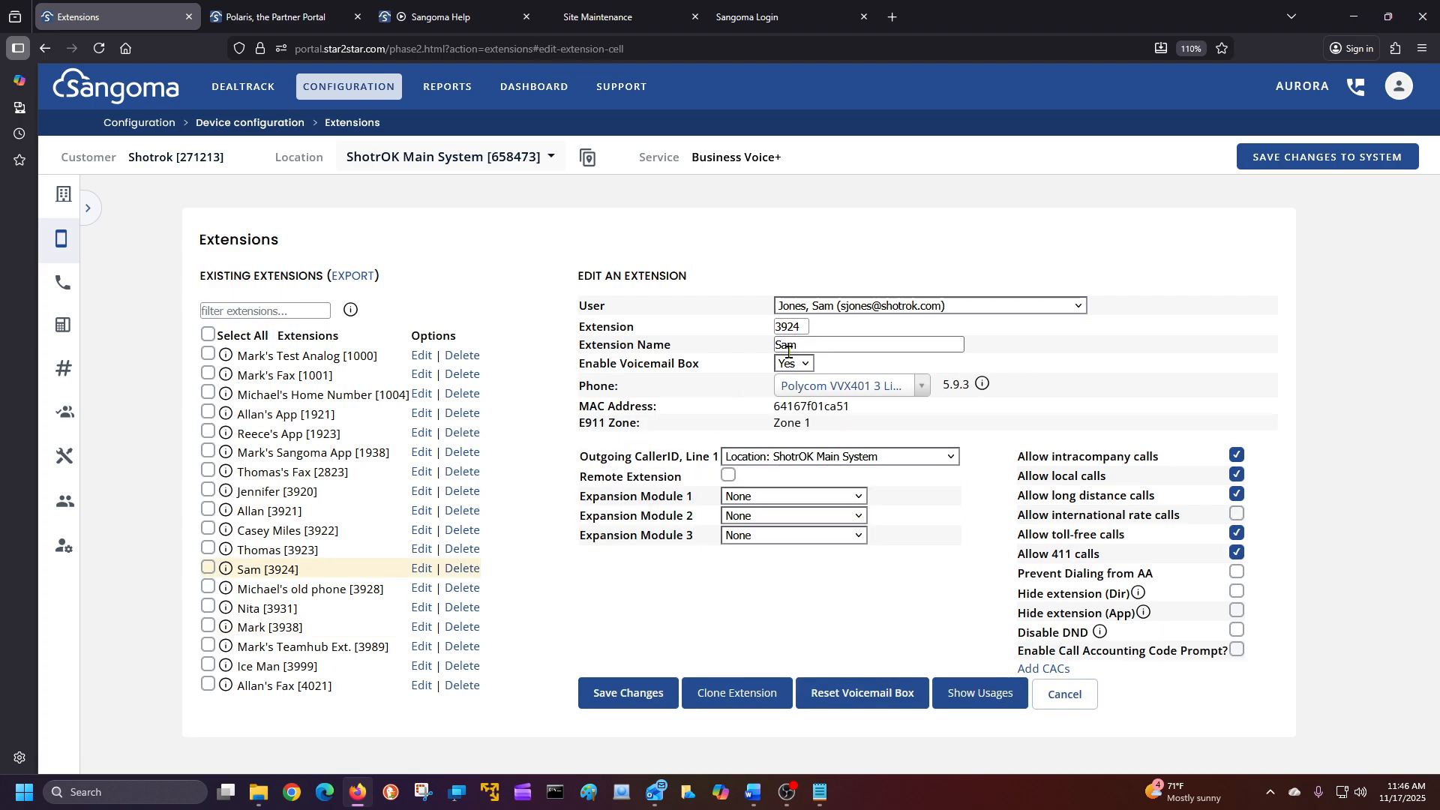
left_click(812, 347)
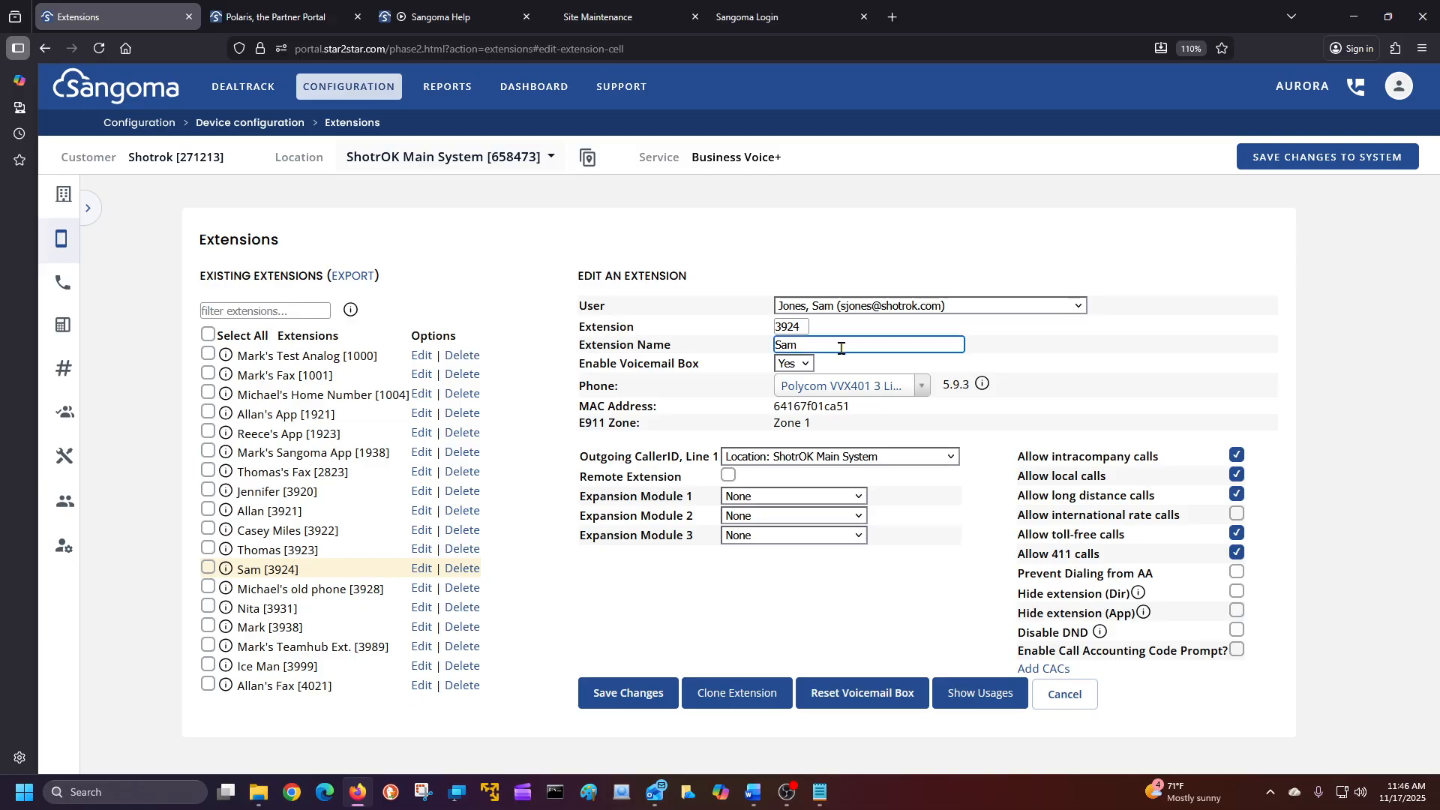
type("is a bummer")
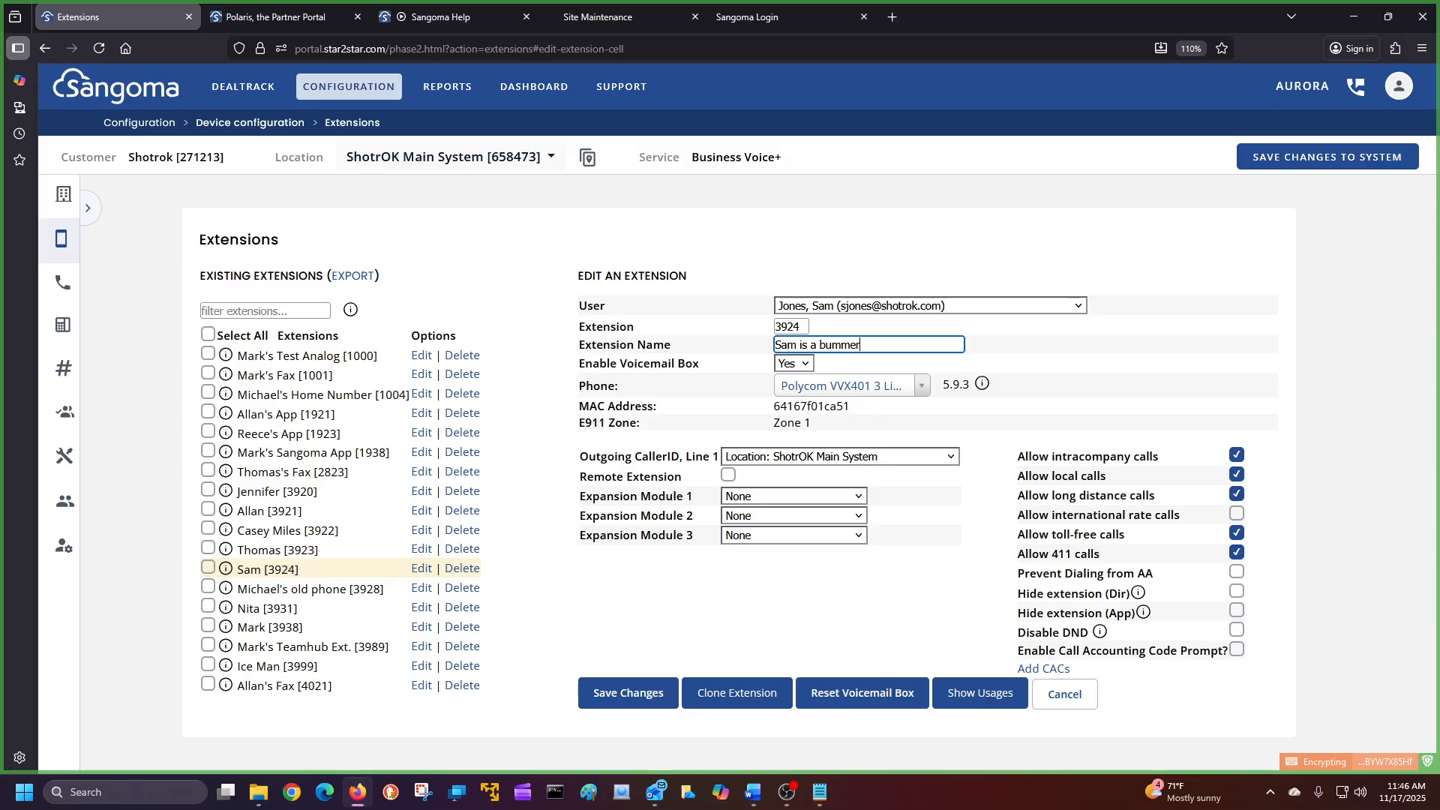
key("BackSpace")
key("BackSpace")
key("BackSpace")
key("BackSpace")
key("BackSpace")
key("BackSpace")
key("BackSpace")
key("BackSpace")
key("BackSpace")
key("BackSpace")
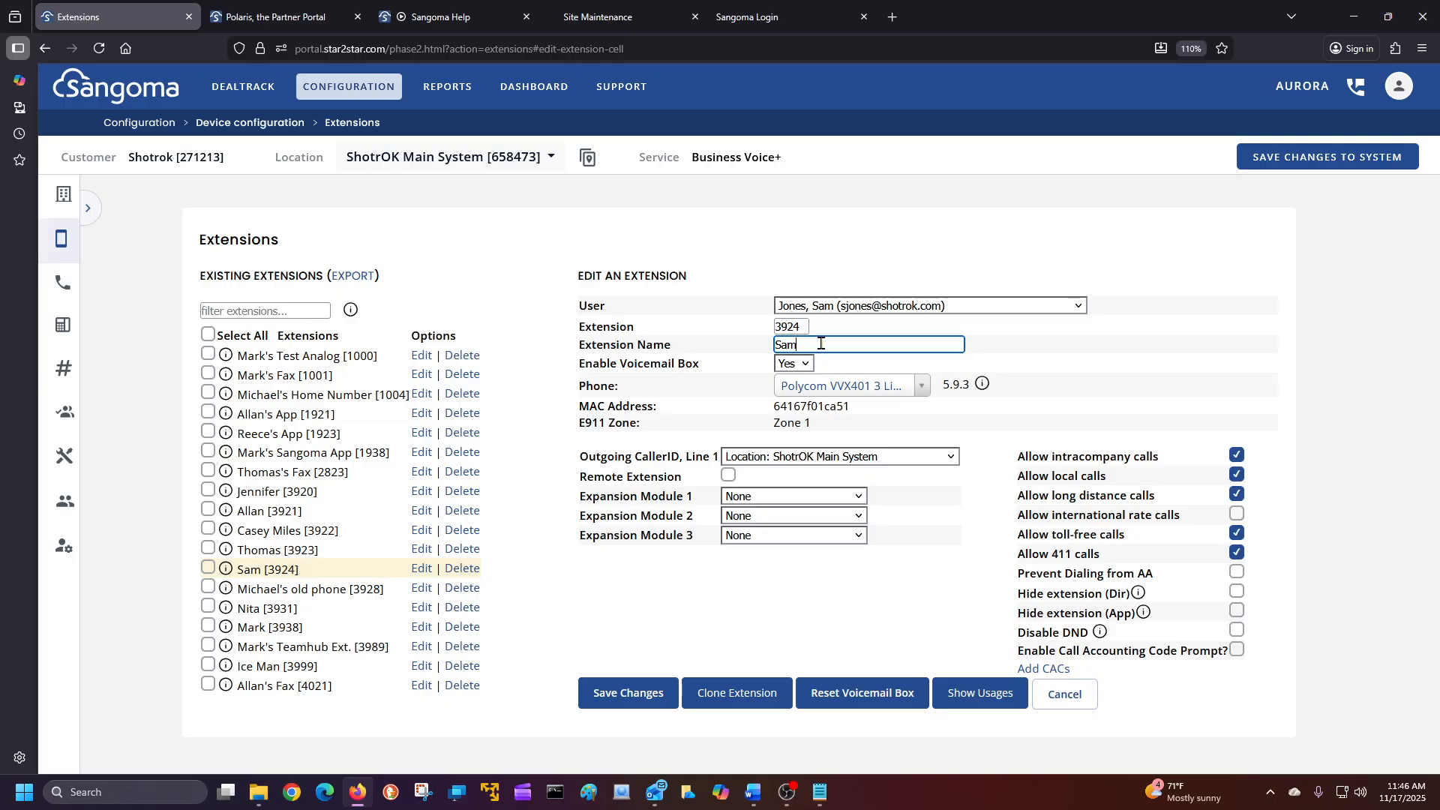
Set extension 3924's user to No user, rename it Tech's Room, and save.
left_click(854, 306)
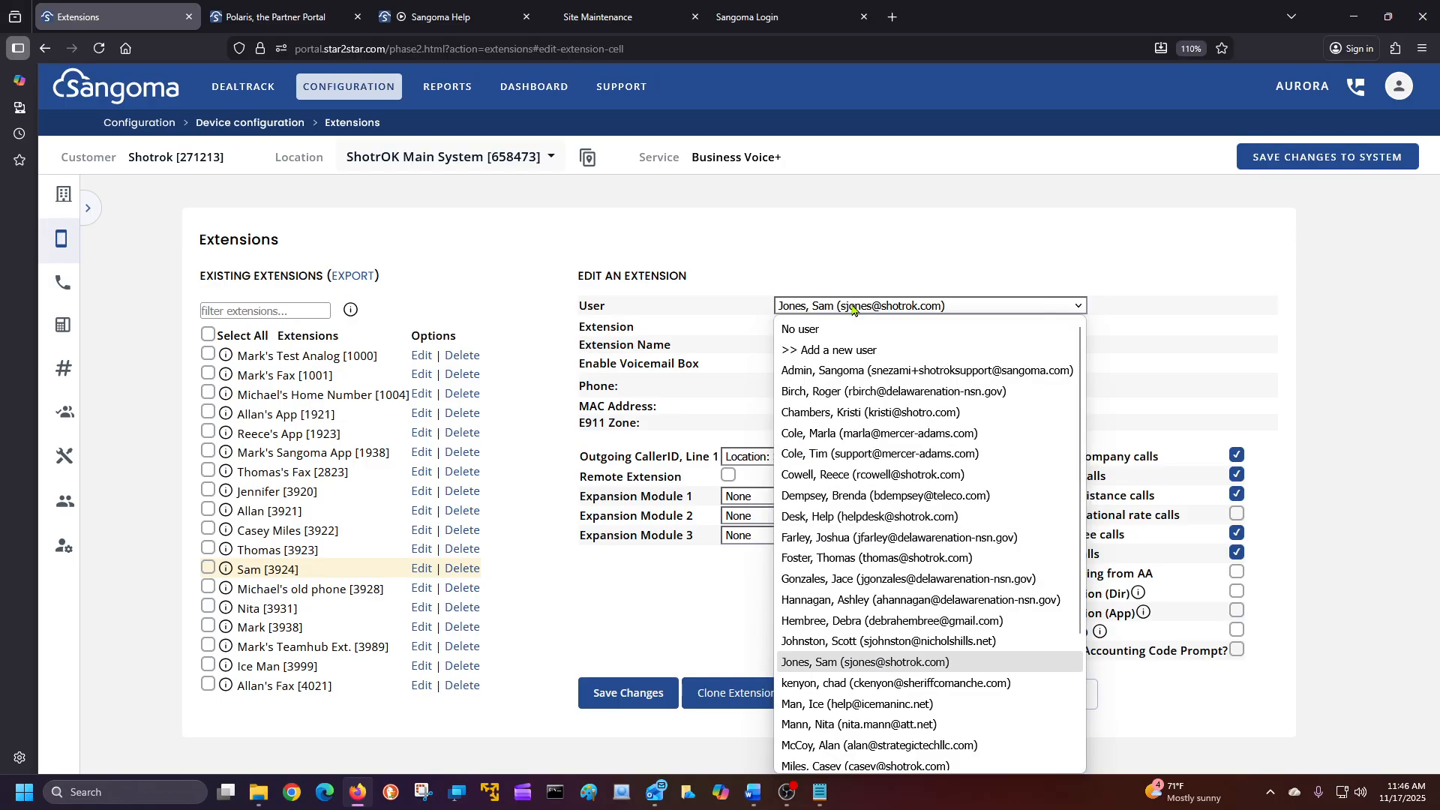
left_click(852, 325)
left_click(826, 342)
key("BackSpace")
key("BackSpace")
key("BackSpace")
type("Tech")
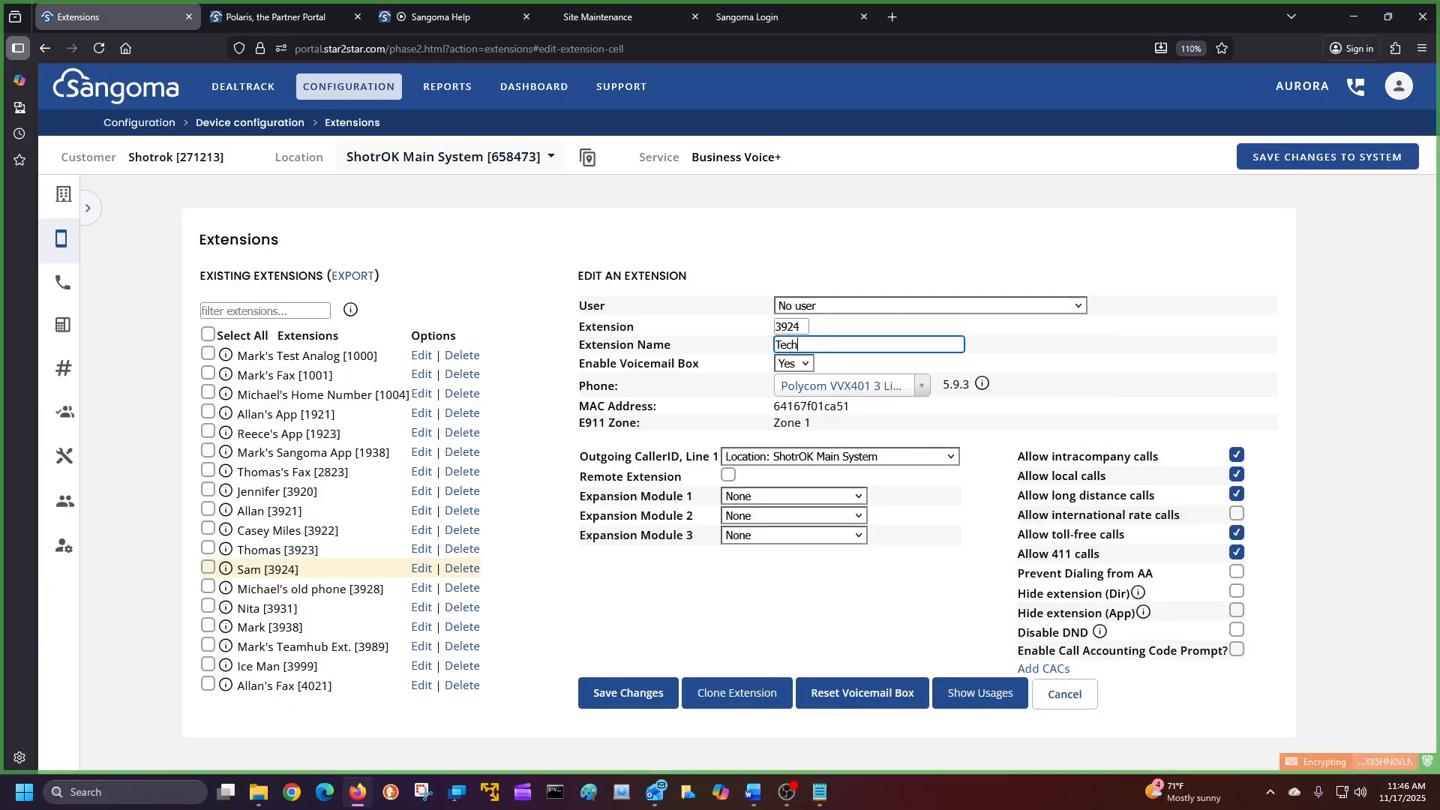
type("'s Room")
left_click(604, 694)
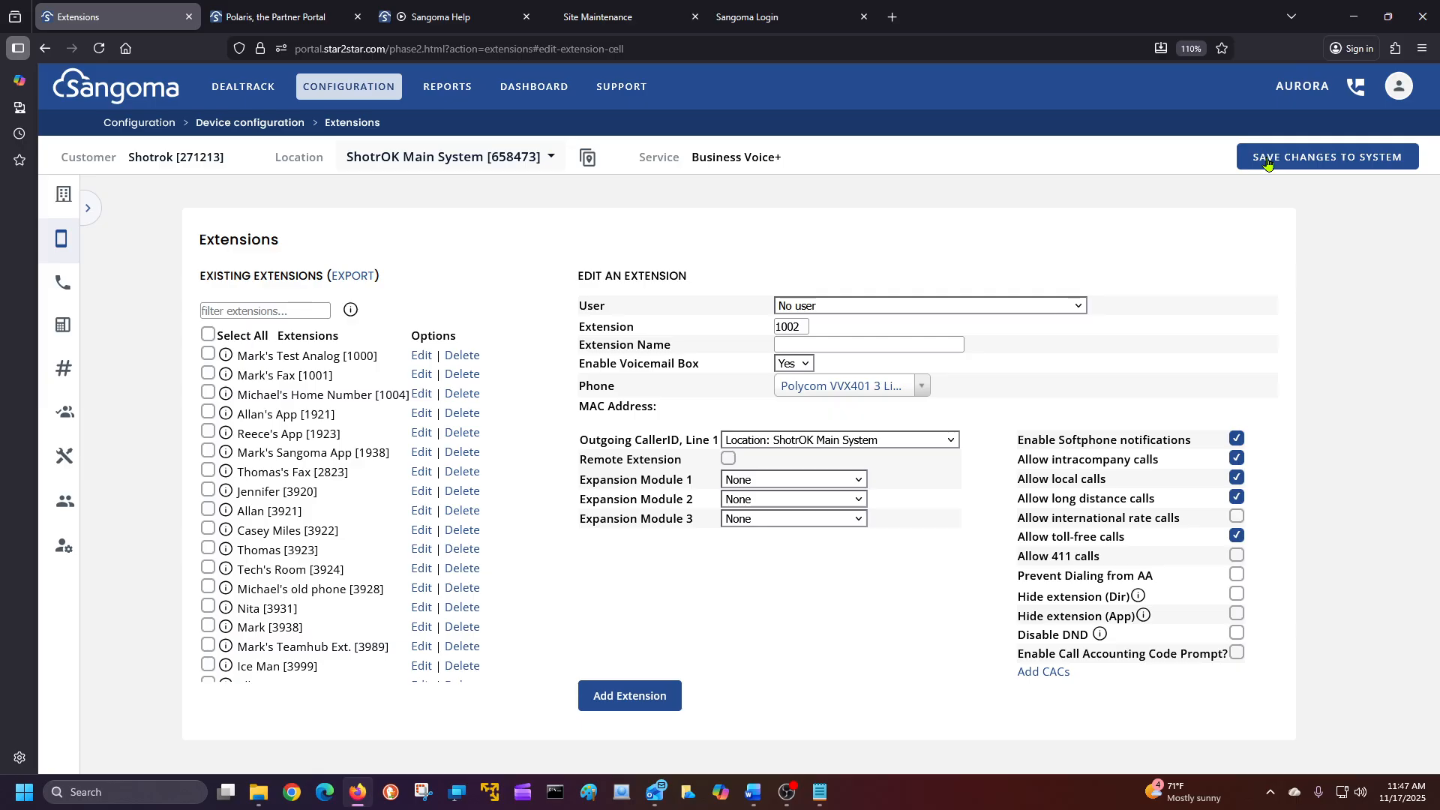
left_click(1267, 163)
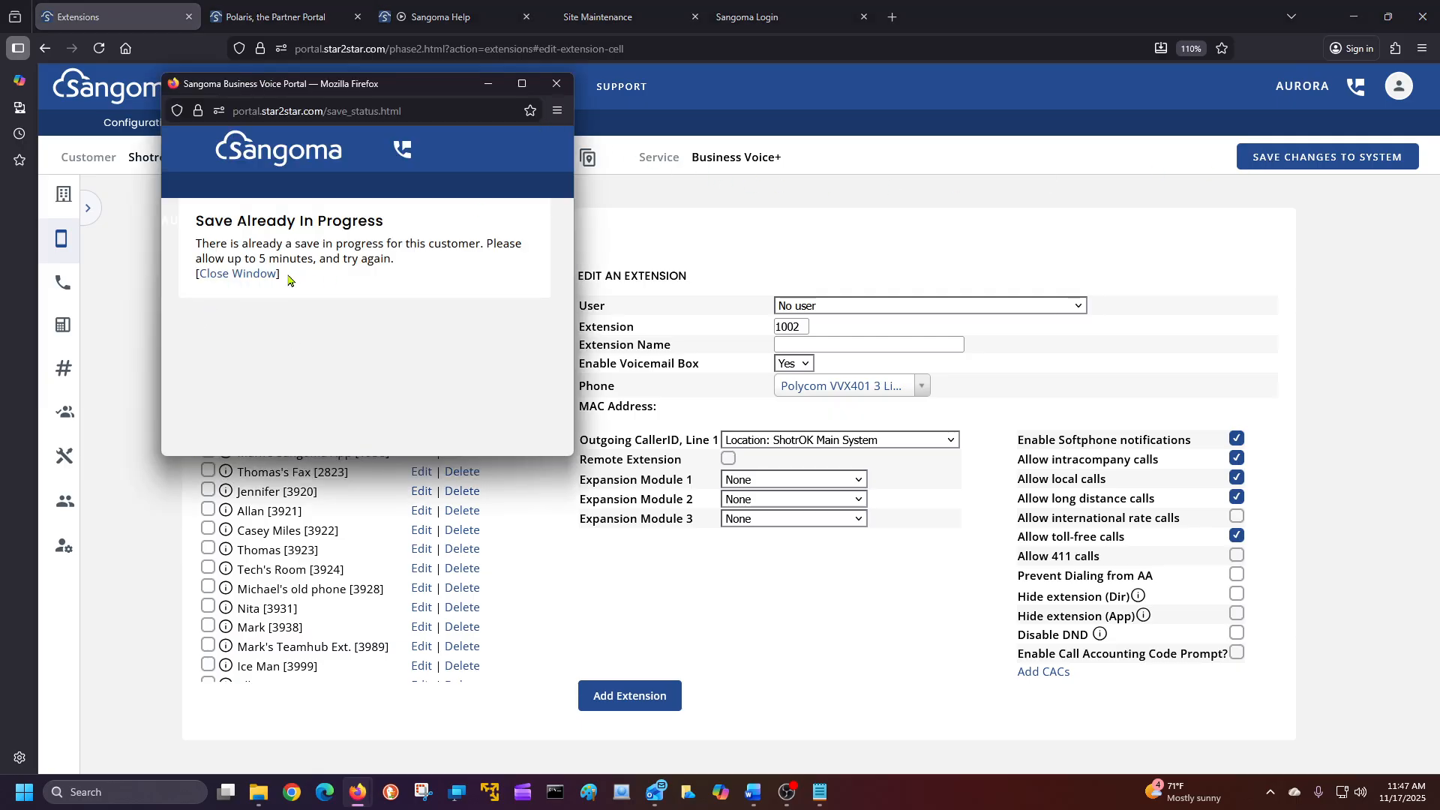
left_click(558, 85)
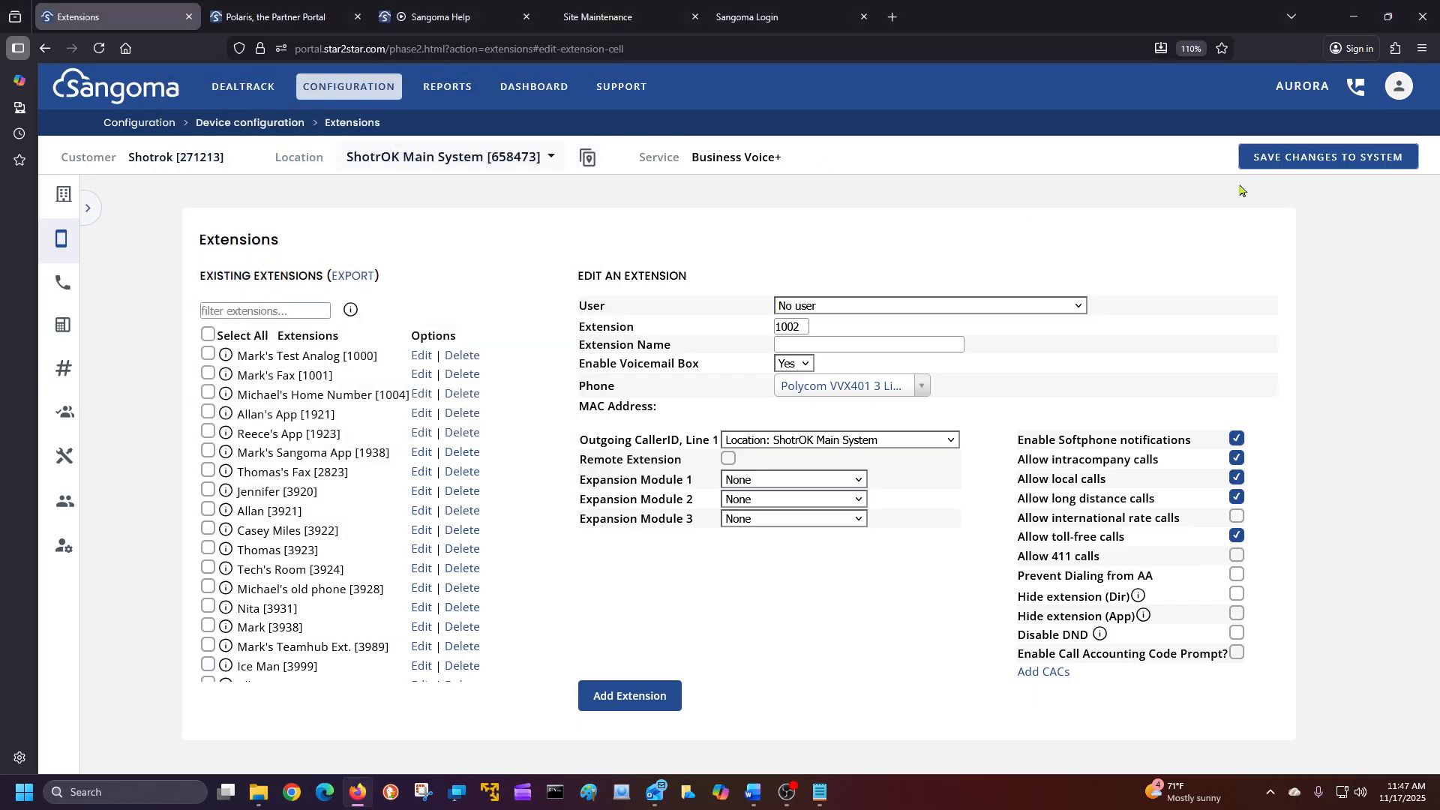